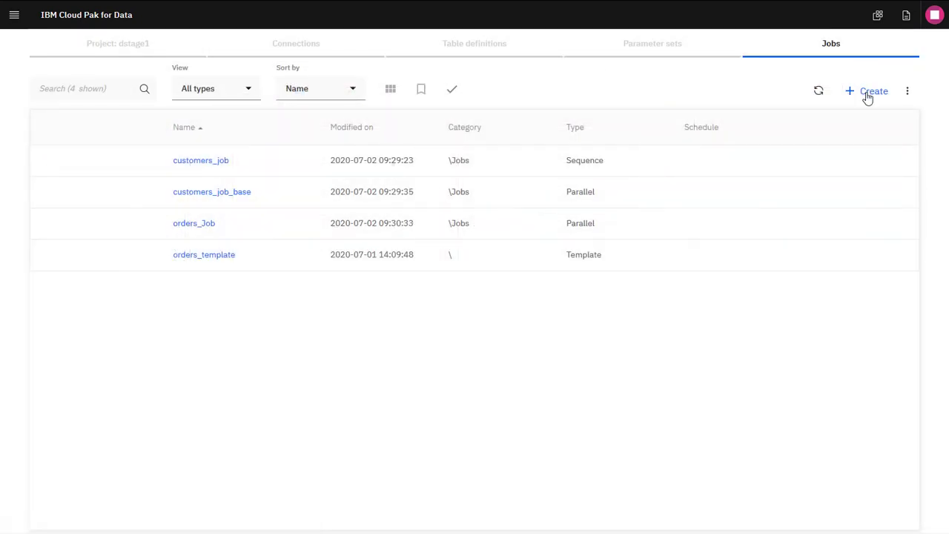
# Start a new job template using remote directory /home/dsadm/csv/ as the source, with the employee.csv file selected
pyautogui.click(868, 95)
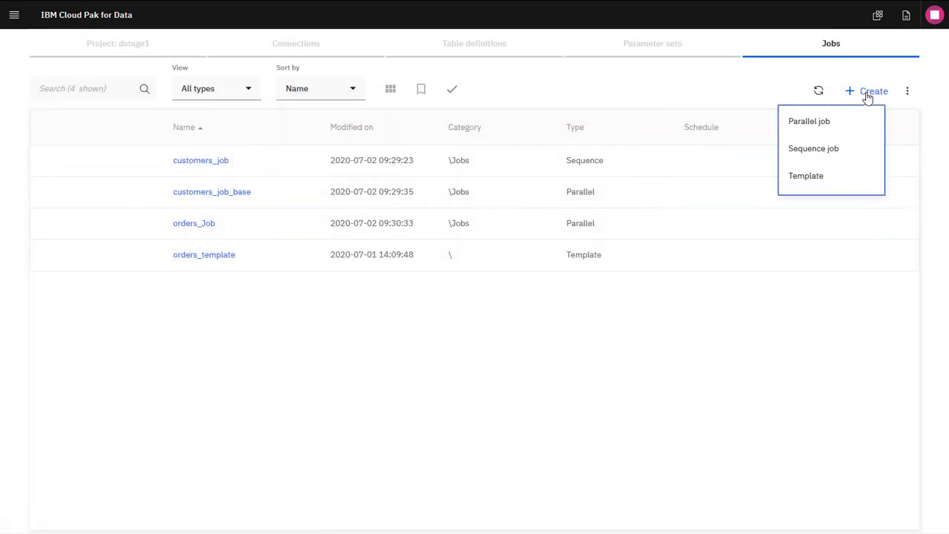
pyautogui.click(858, 181)
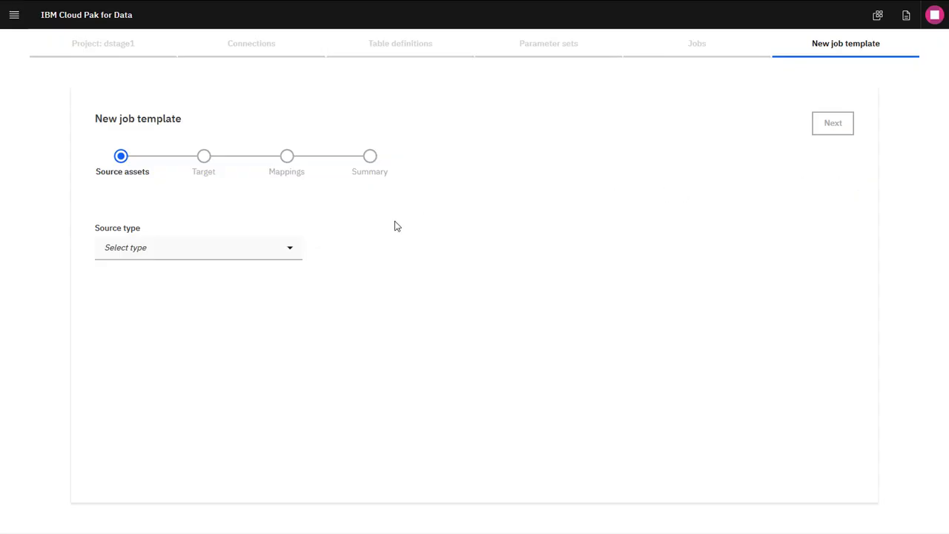
pyautogui.click(289, 252)
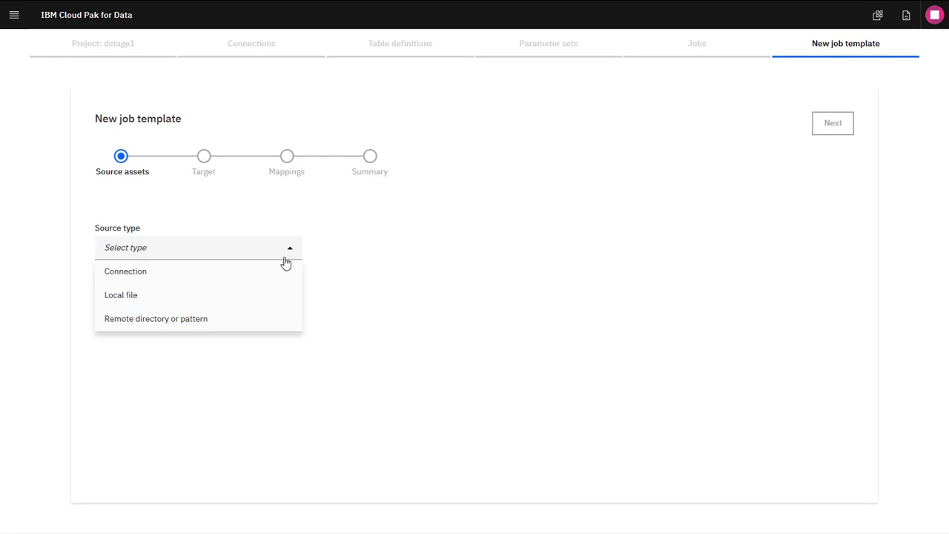
pyautogui.click(276, 322)
pyautogui.click(275, 309)
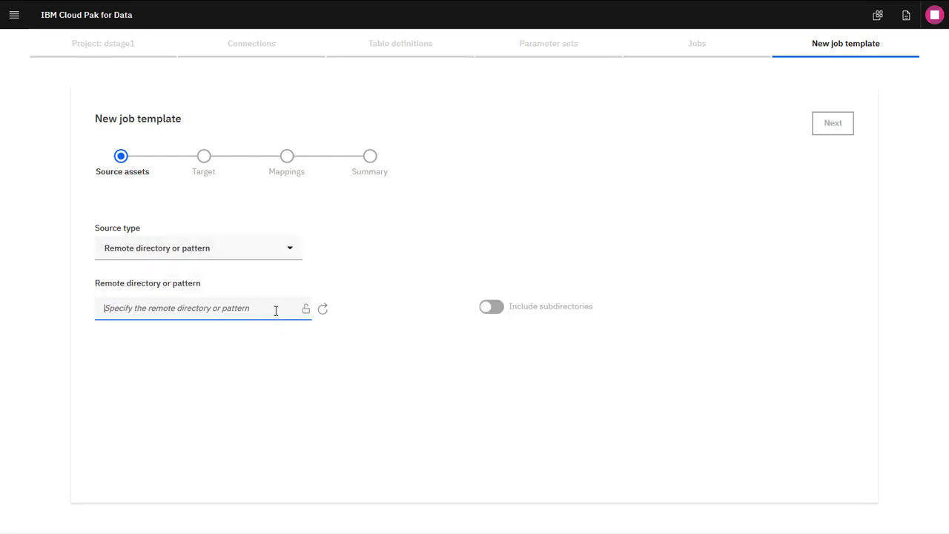
pyautogui.write('/home/dsadm/csv/')
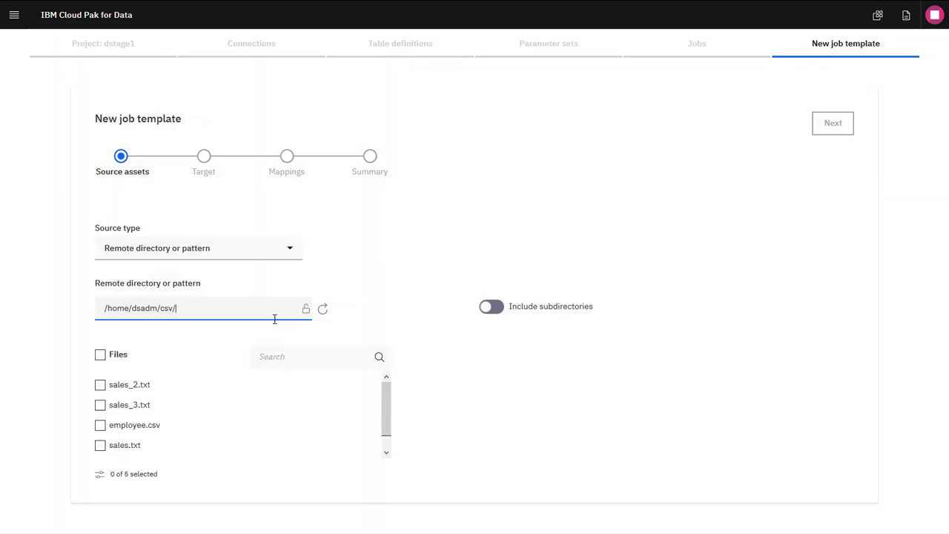
pyautogui.click(389, 453)
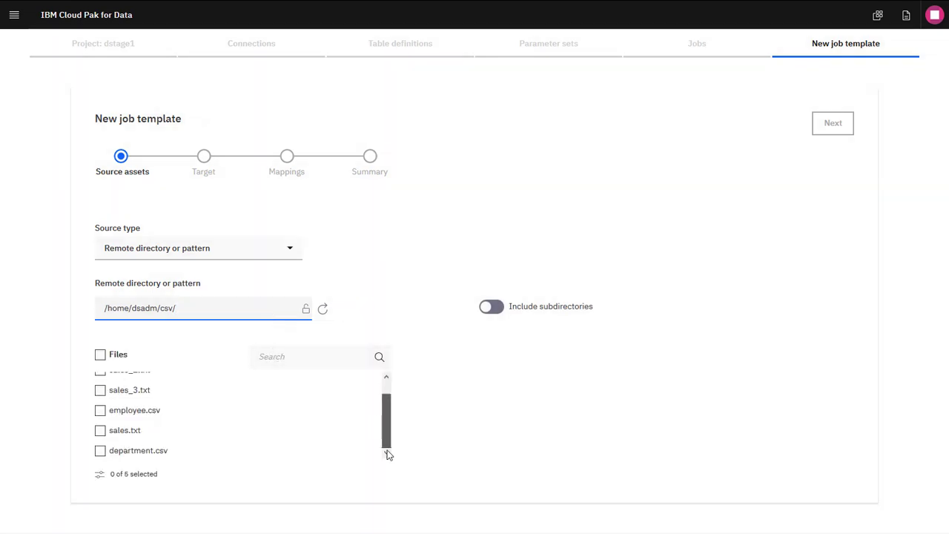
pyautogui.click(100, 412)
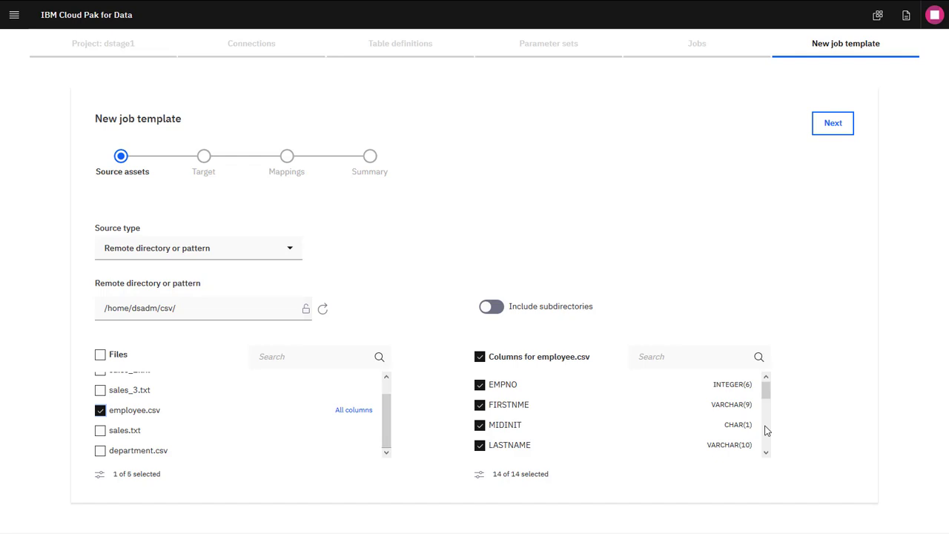
# Refresh the source file list with subdirectories included, and again with them excluded
pyautogui.click(498, 310)
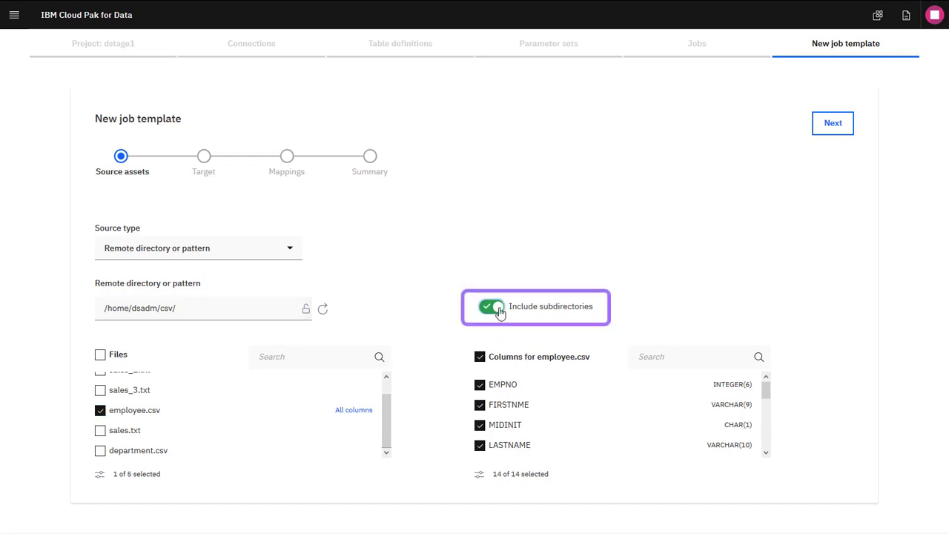
pyautogui.click(323, 313)
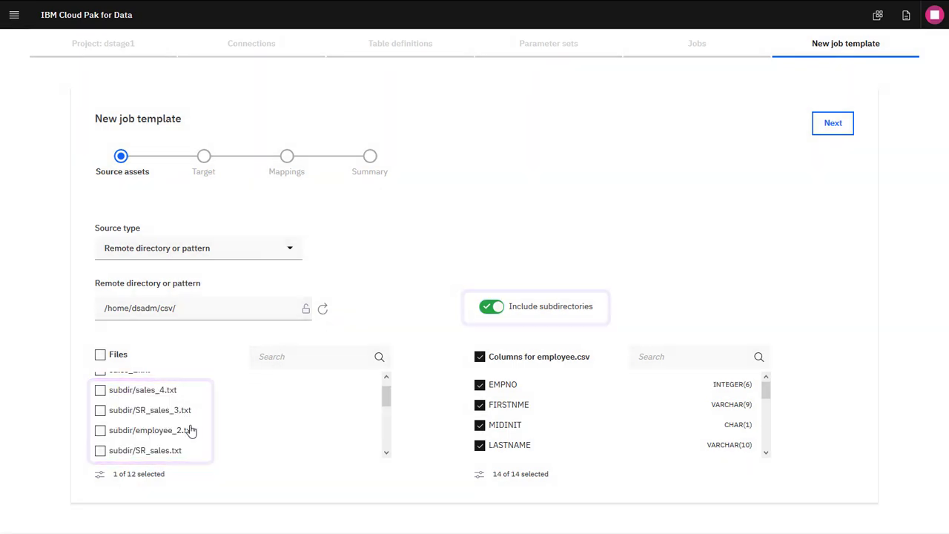
pyautogui.click(496, 308)
pyautogui.click(324, 309)
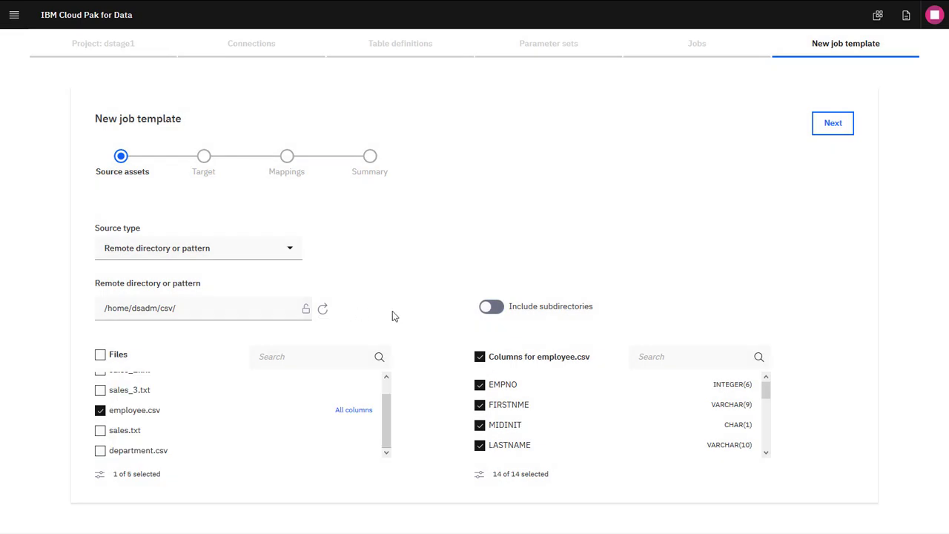
# Set the template's target to the remote directory /home/dsadm/csv/
pyautogui.click(831, 130)
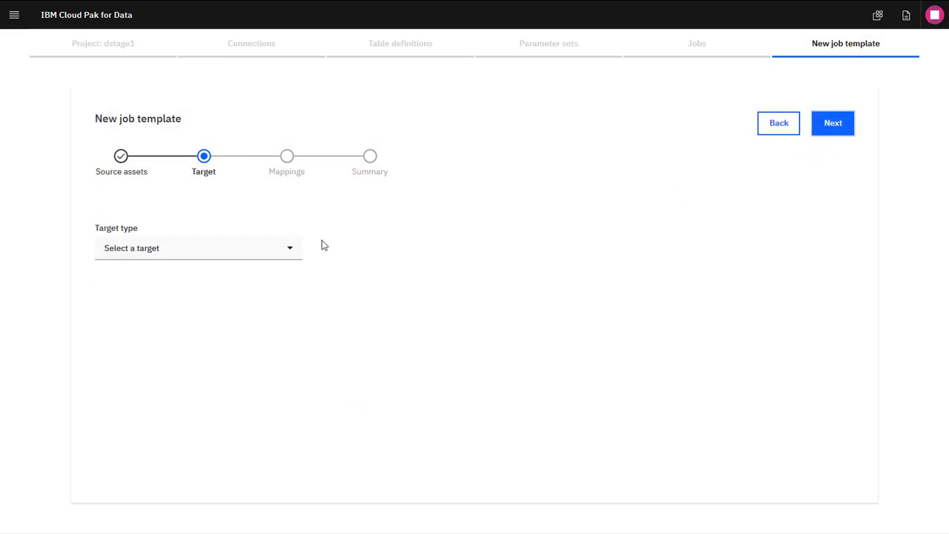
pyautogui.click(286, 250)
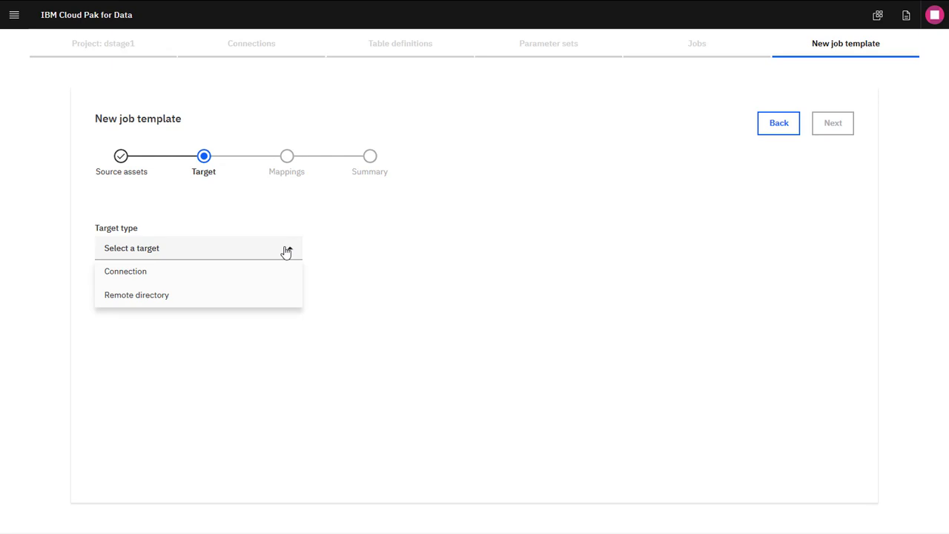
pyautogui.click(280, 308)
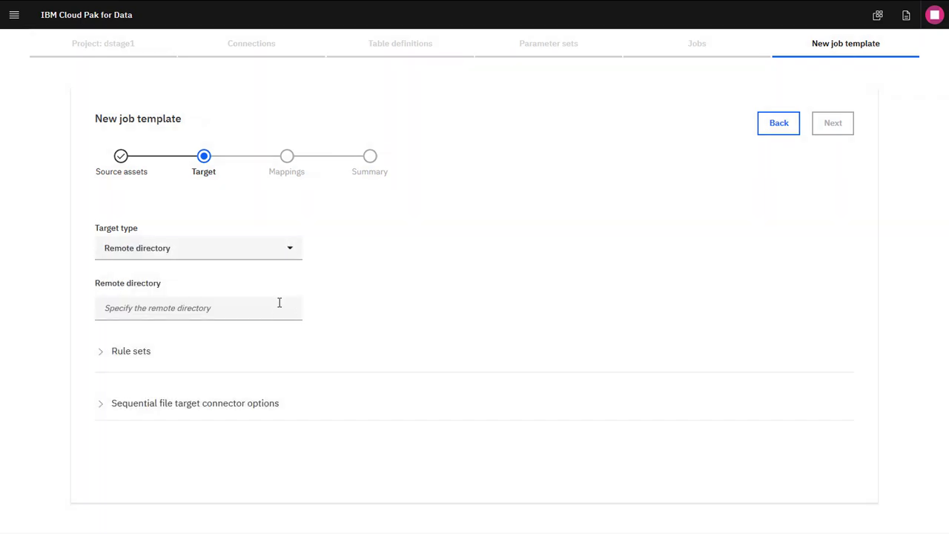
pyautogui.click(279, 303)
pyautogui.write('/home/dsadm/csv/')
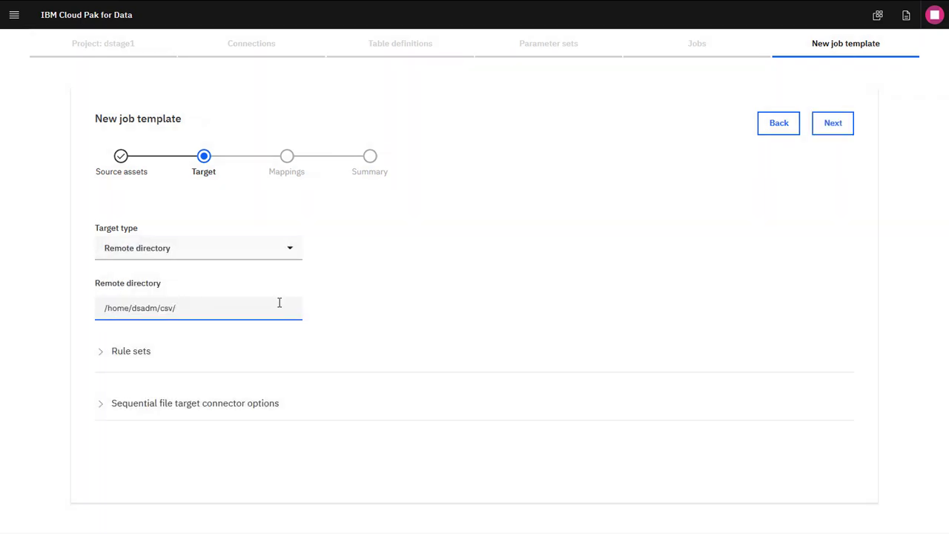
# Show the sequential file target connector options and apply SeqFileTargetConnectorRuleSet as the target connector rule set
pyautogui.click(265, 404)
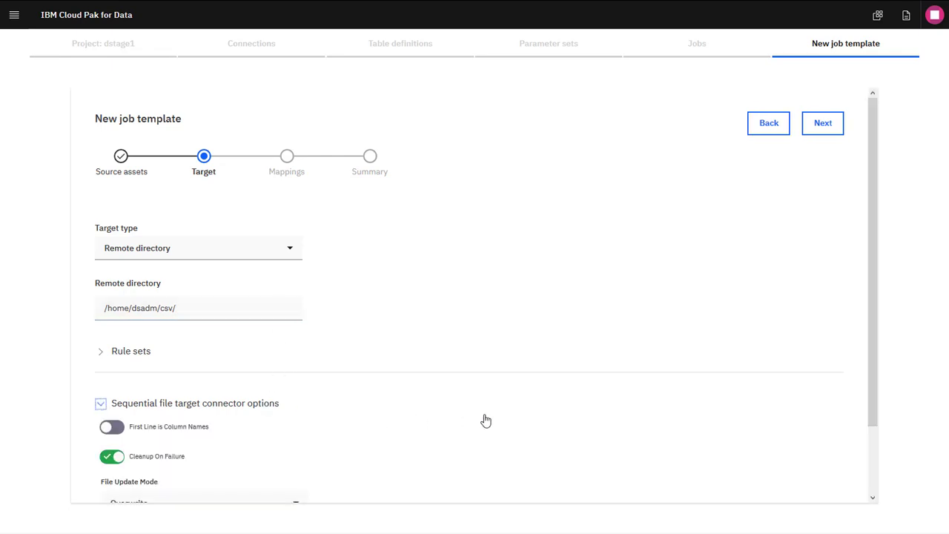
pyautogui.scroll(-2, 486, 421)
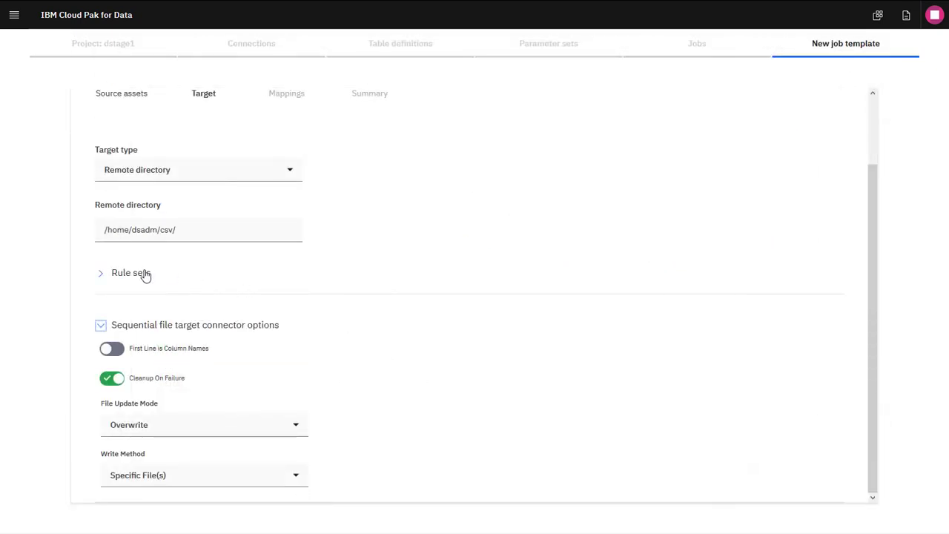
pyautogui.click(131, 273)
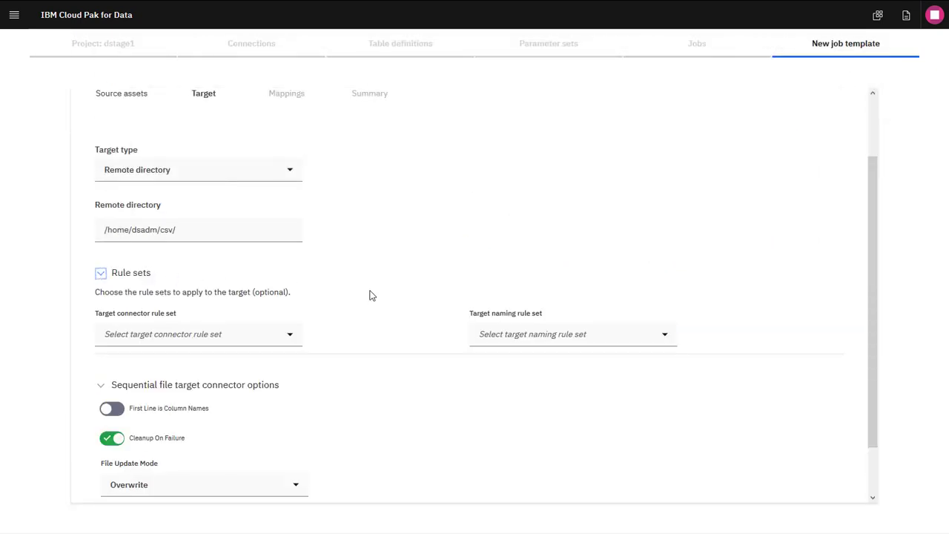
pyautogui.scroll(-1, 369, 294)
pyautogui.click(290, 281)
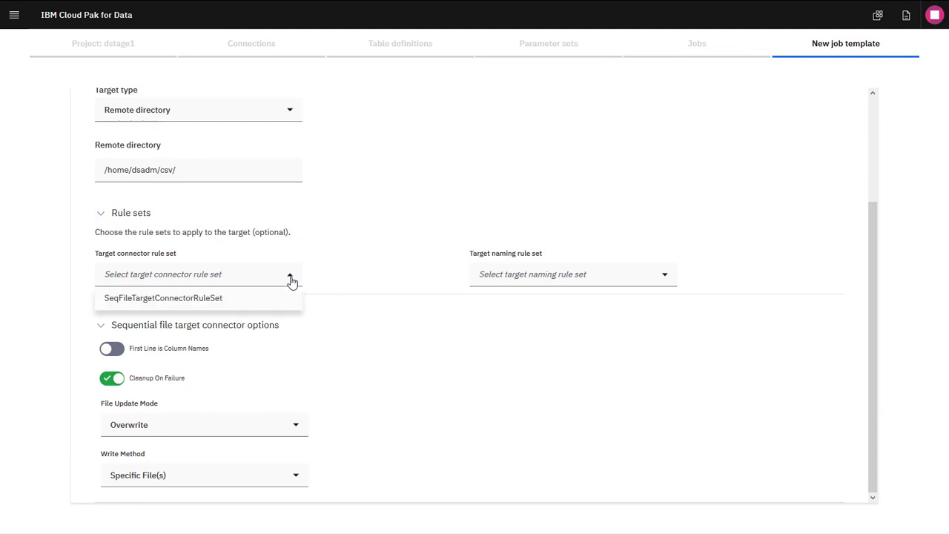
pyautogui.click(288, 301)
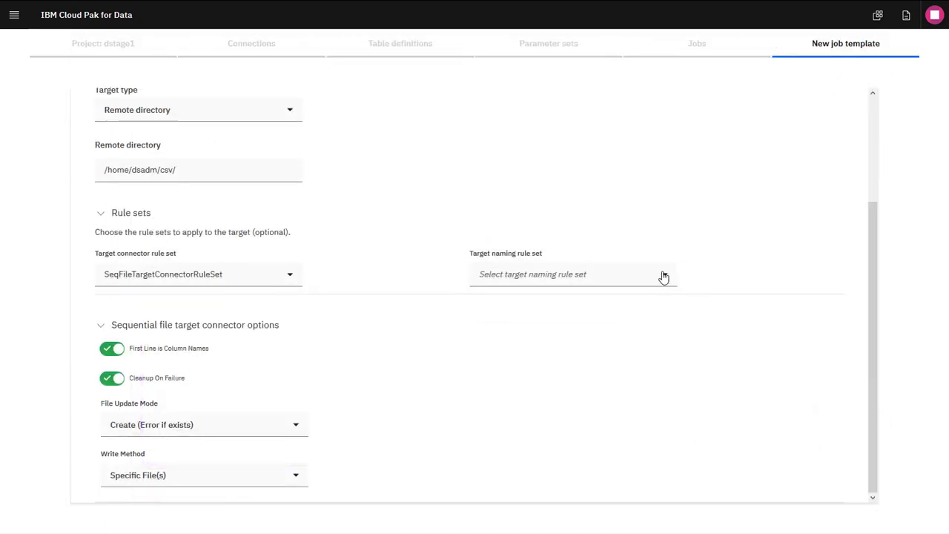
# Apply SeqFileNamingRuleSet as the target naming rule set
pyautogui.click(664, 275)
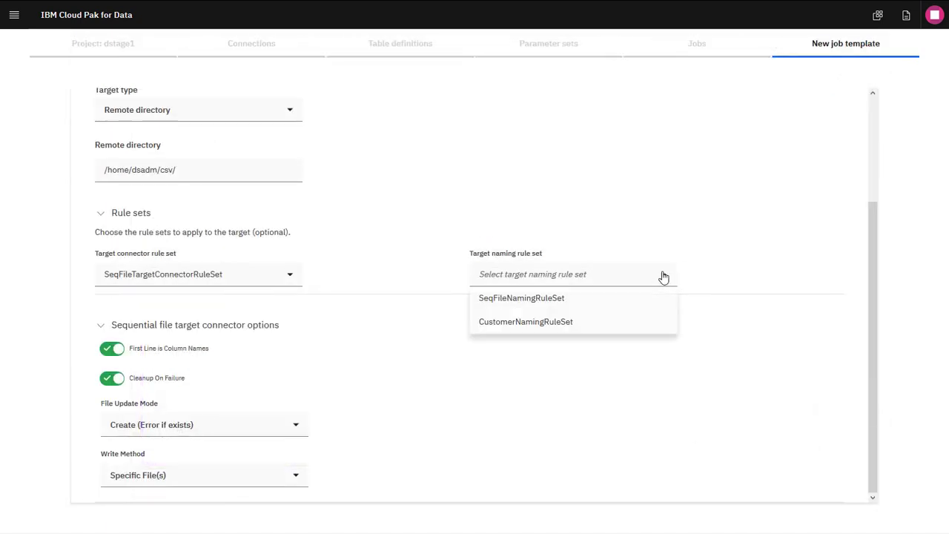
pyautogui.click(662, 298)
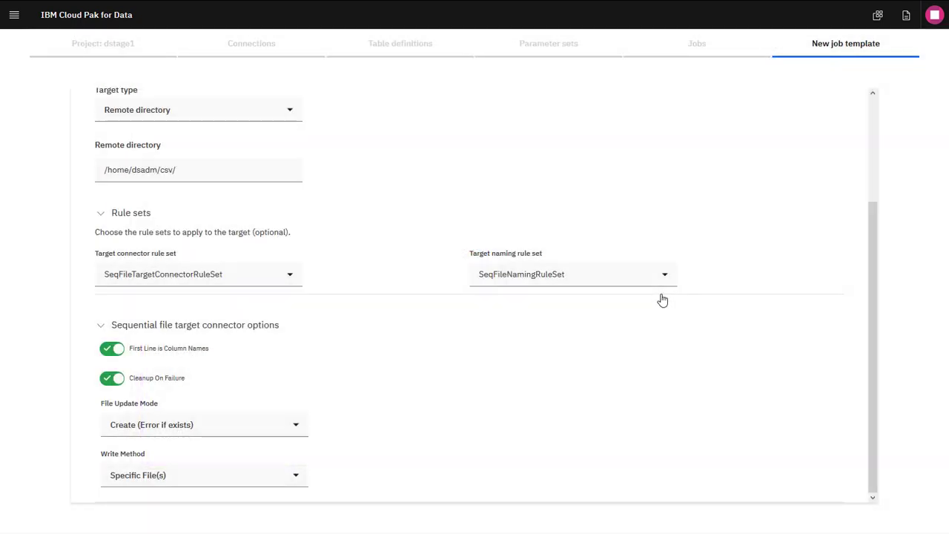
pyautogui.scroll(3, 793, 269)
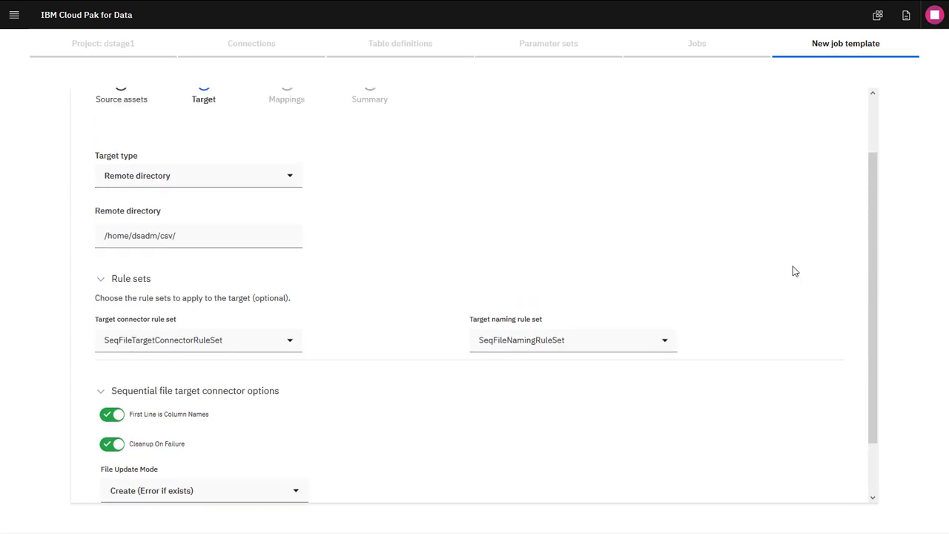
# Continue to the mappings and examine how the employee.csv source columns map to the target columns
pyautogui.click(823, 124)
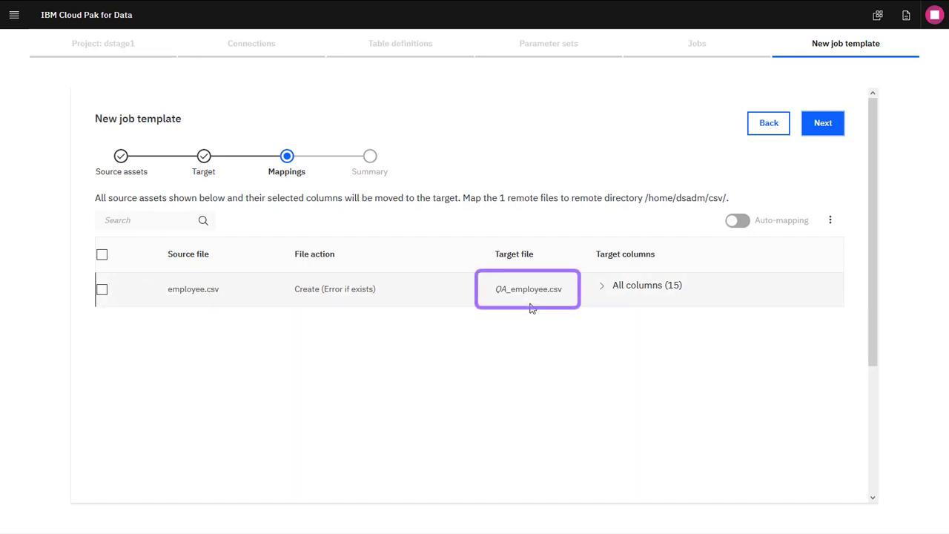
pyautogui.click(602, 294)
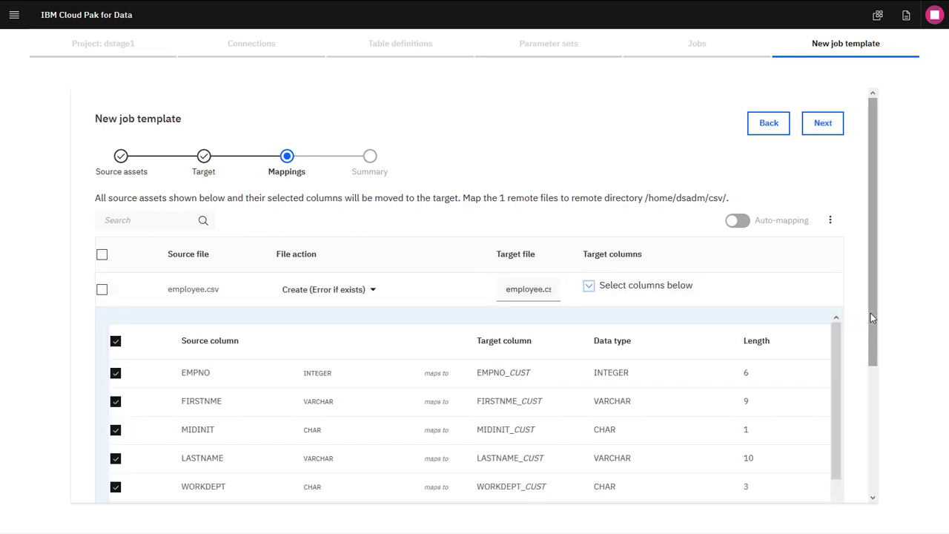
pyautogui.moveTo(870, 313); pyautogui.dragTo(853, 426)
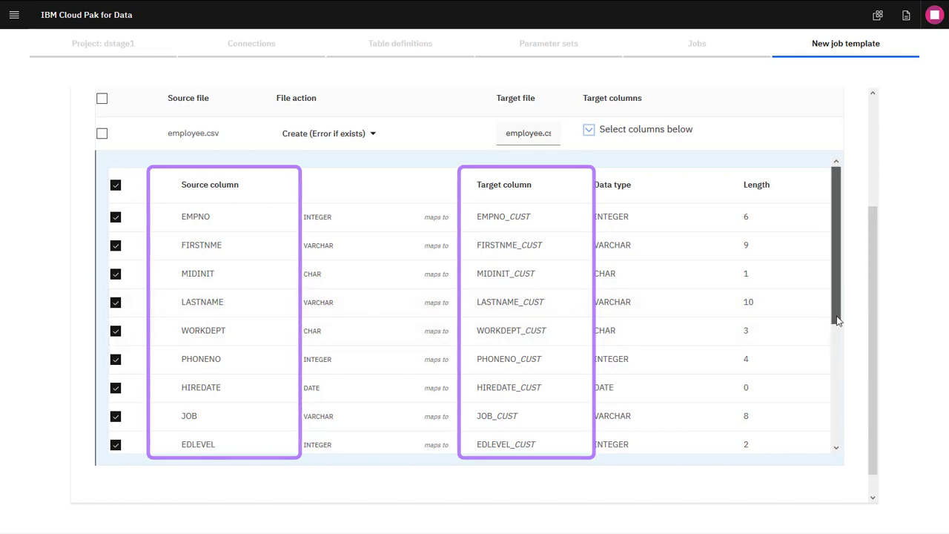
pyautogui.moveTo(836, 318); pyautogui.dragTo(838, 432)
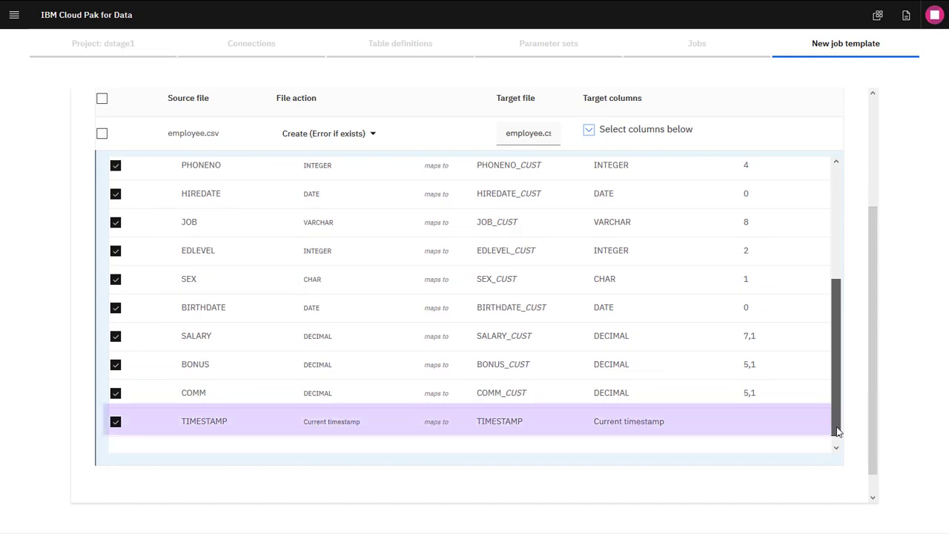
pyautogui.moveTo(838, 432); pyautogui.dragTo(840, 296)
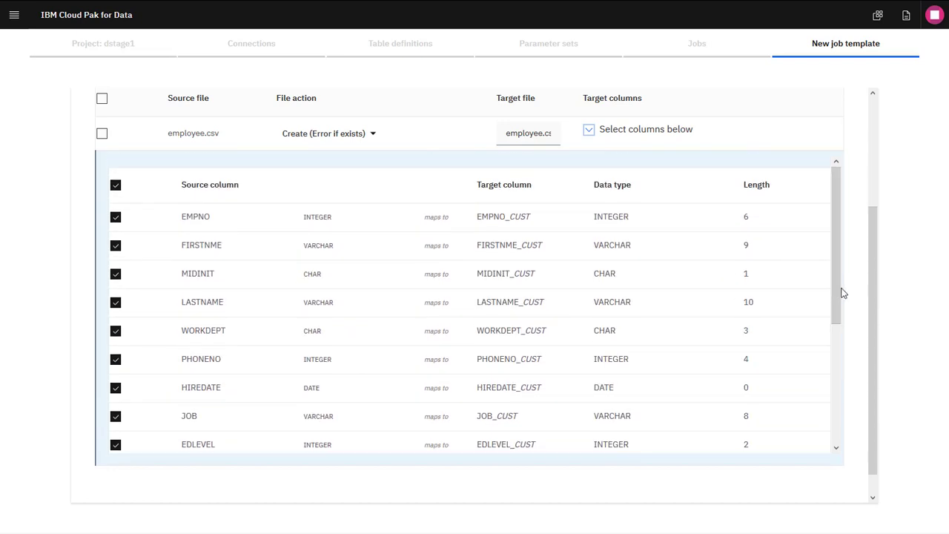
pyautogui.scroll(3, 863, 278)
# Review the template summary and save the job template as SalesTemplate
pyautogui.click(823, 124)
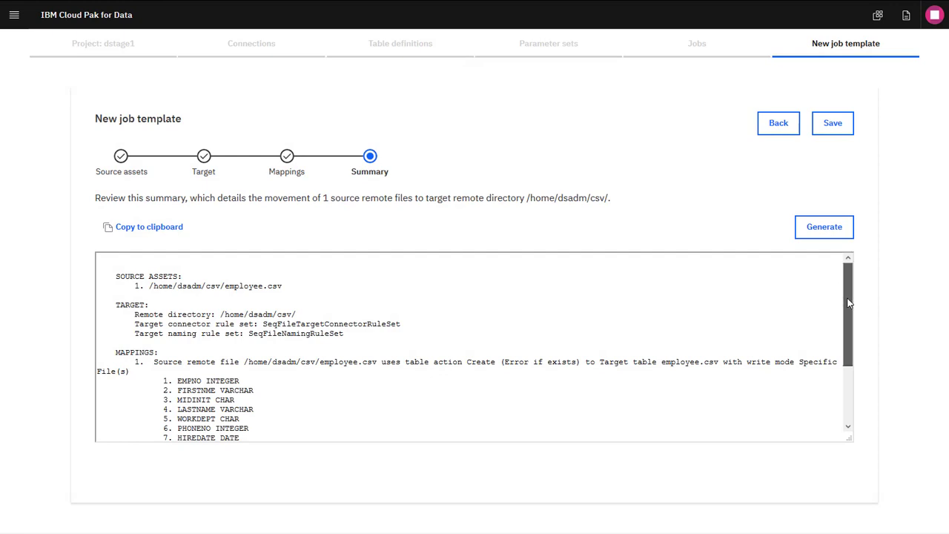
pyautogui.moveTo(850, 304); pyautogui.dragTo(850, 265)
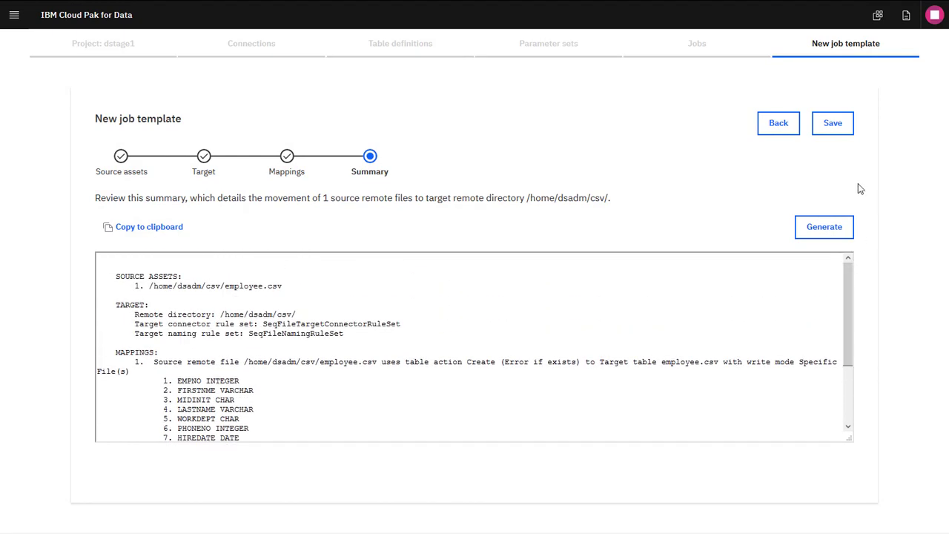
pyautogui.click(836, 131)
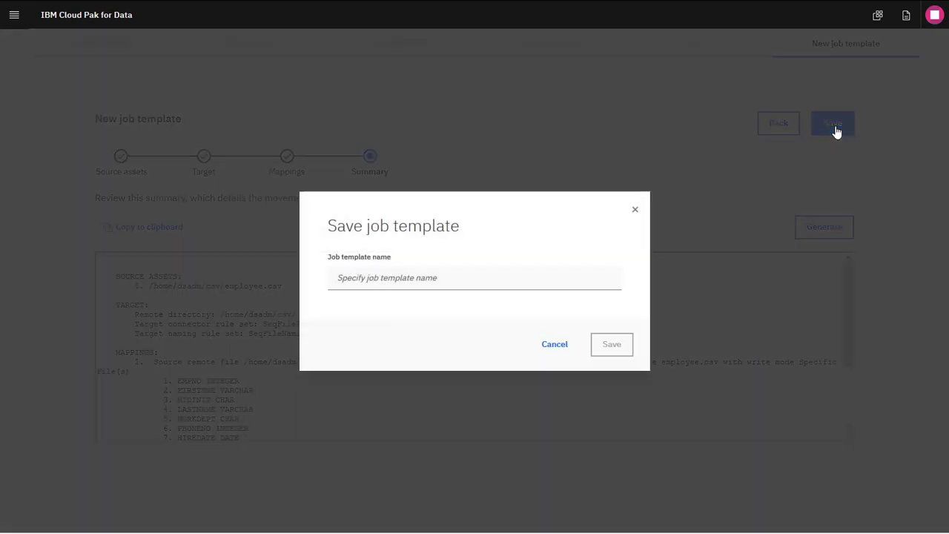
pyautogui.click(608, 268)
pyautogui.write('SalesTemplate')
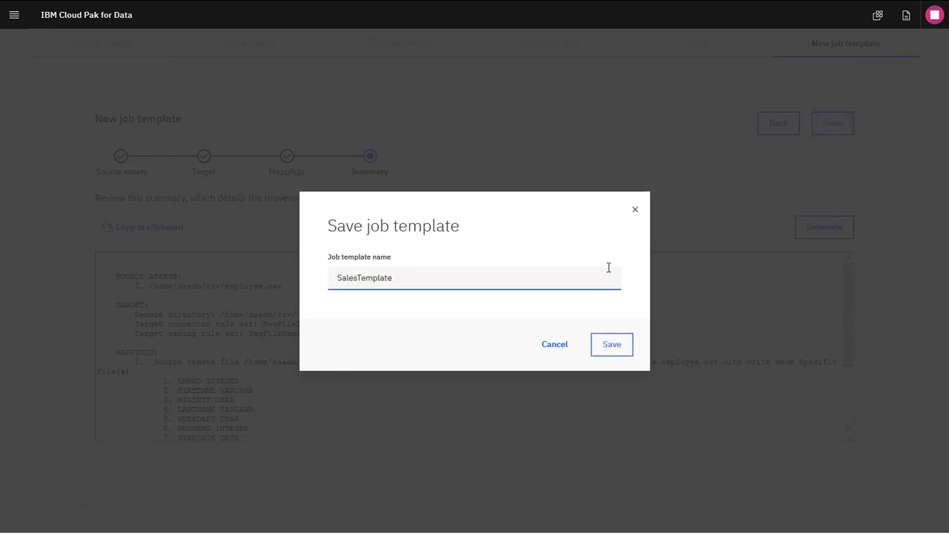
pyautogui.click(614, 344)
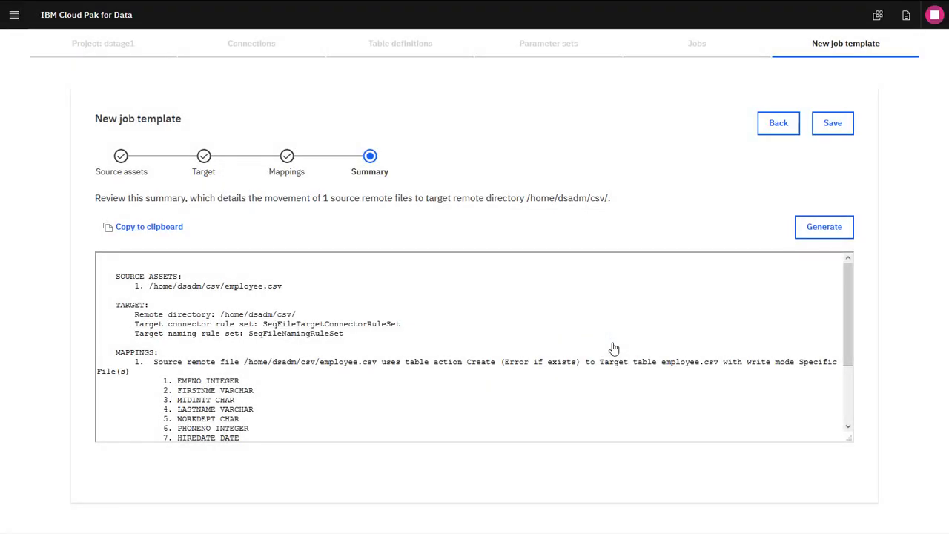
# Generate a job named SalesJob from the template and return to the project's job list
pyautogui.click(816, 235)
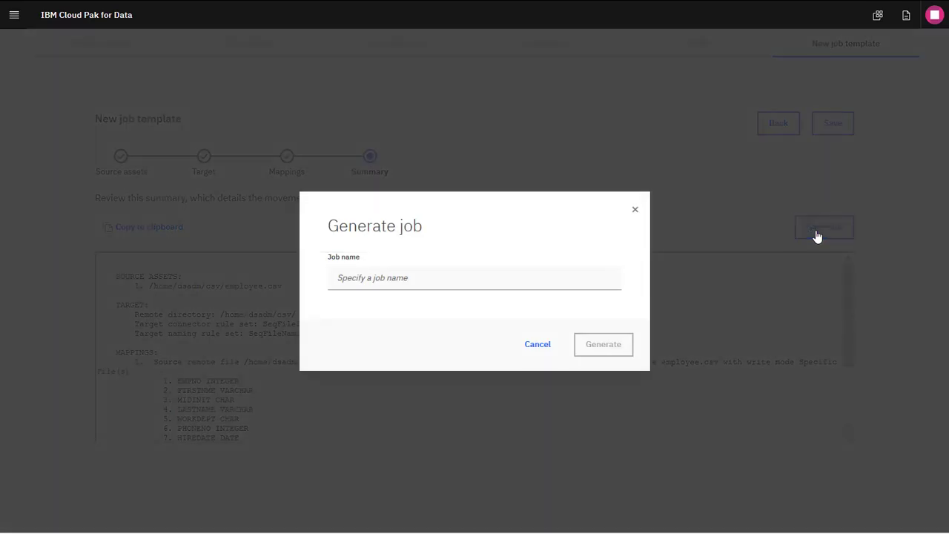
pyautogui.click(602, 275)
pyautogui.write('SalesJob')
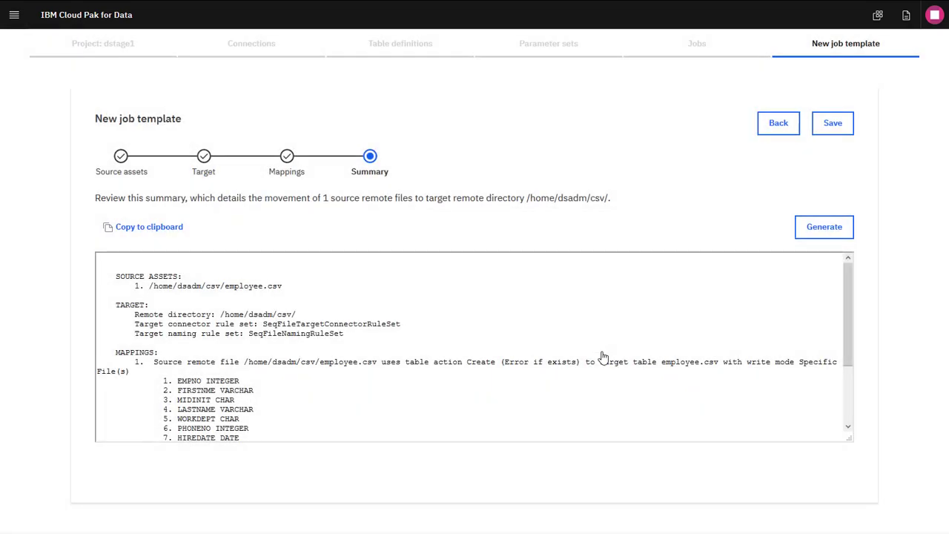
pyautogui.click(716, 47)
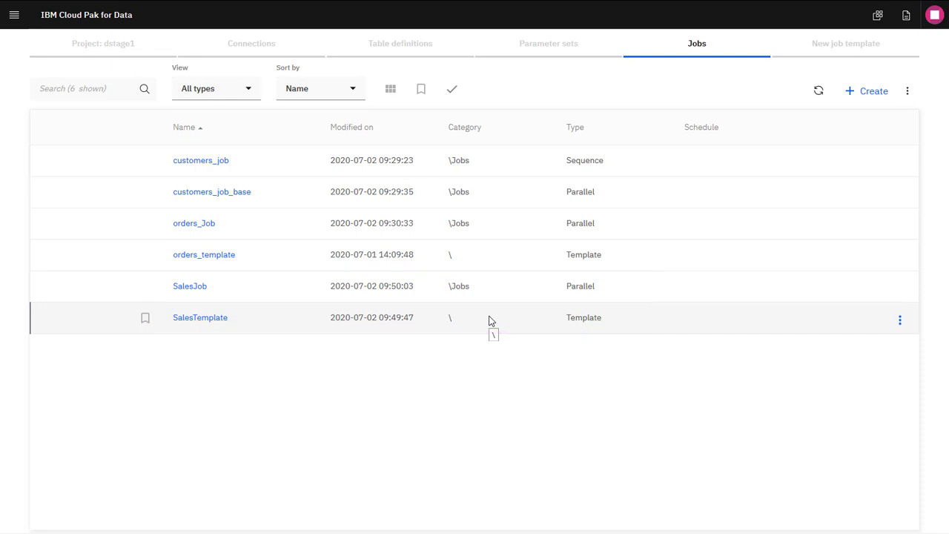
# Open SalesJob and examine the source file stage's path and read options, leaving them unmodified
pyautogui.click(195, 292)
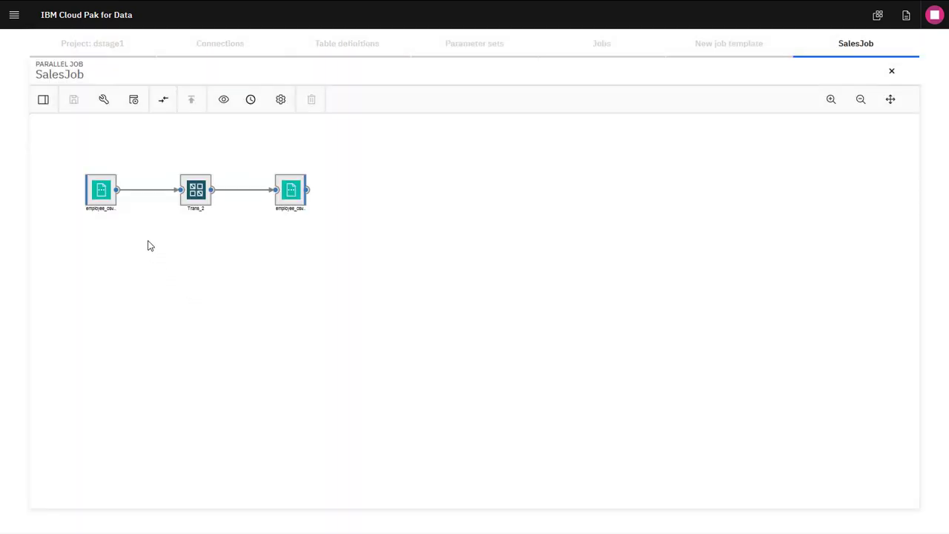
pyautogui.doubleClick(100, 201)
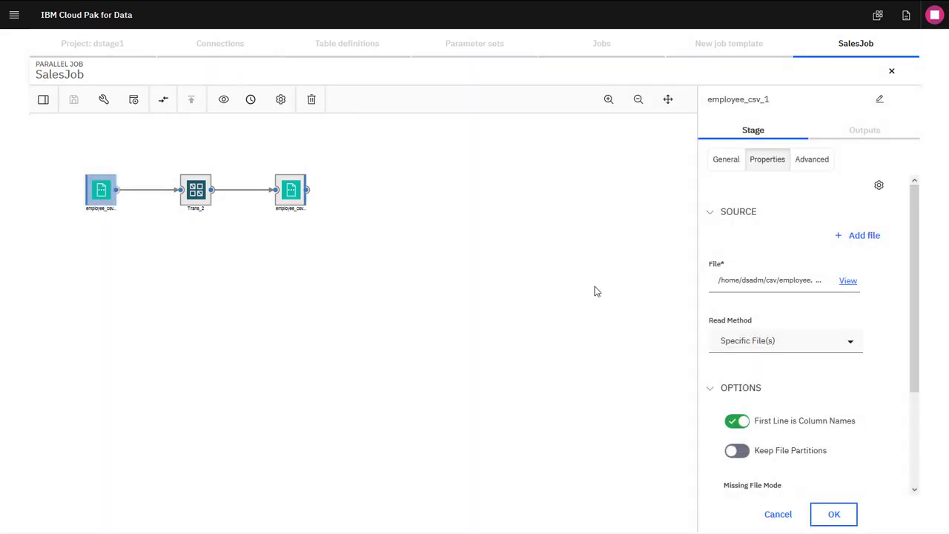
pyautogui.click(819, 282)
pyautogui.moveTo(916, 347); pyautogui.dragTo(915, 450)
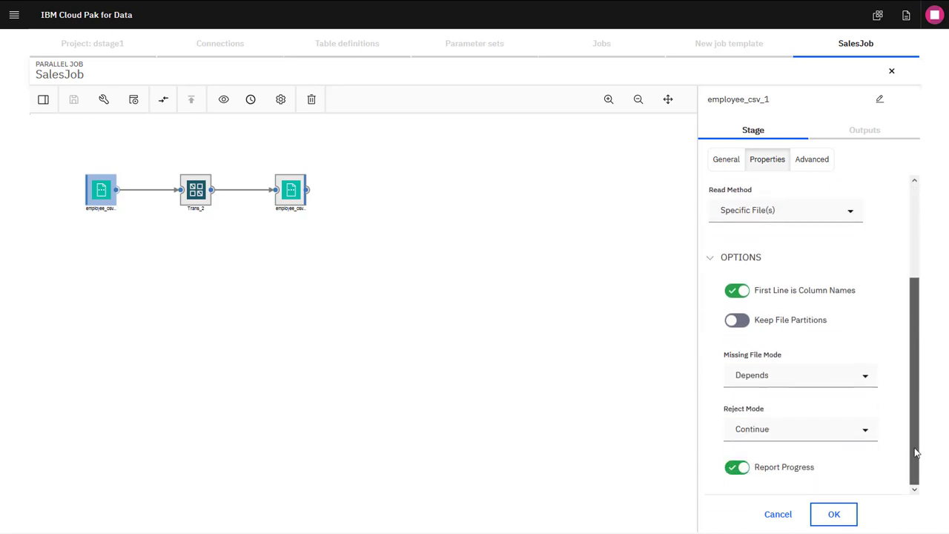
pyautogui.click(778, 517)
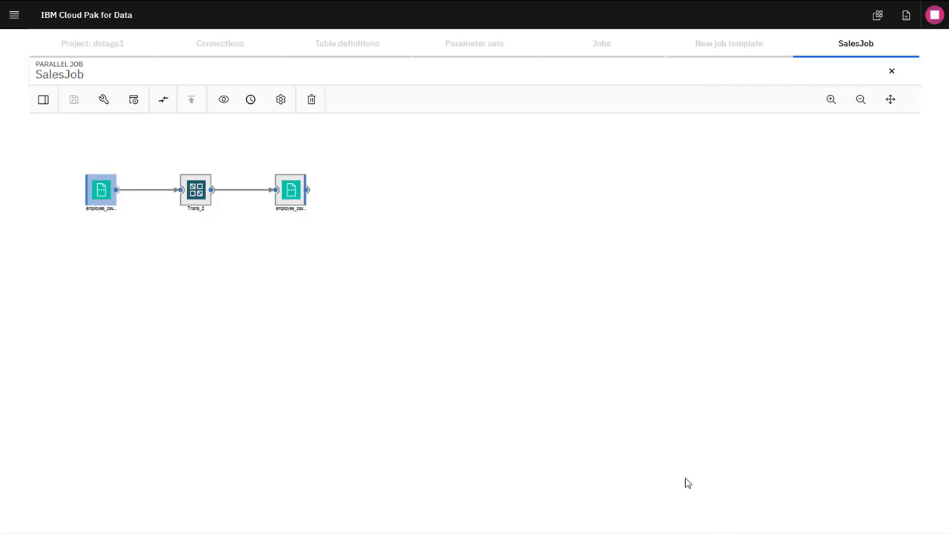
# Examine the output column derivations and names in the job's Transformer stage through the last column
pyautogui.doubleClick(198, 192)
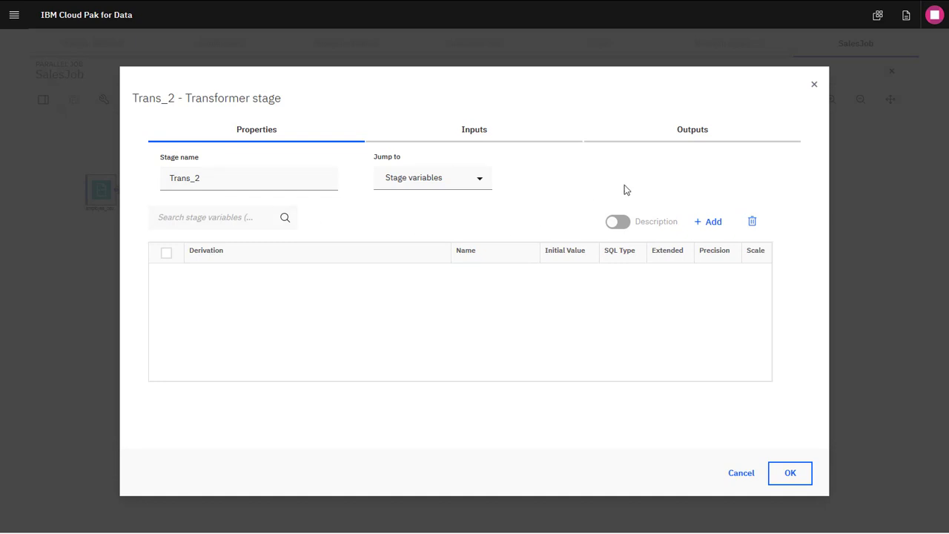
pyautogui.click(699, 130)
pyautogui.scroll(-3, 794, 195)
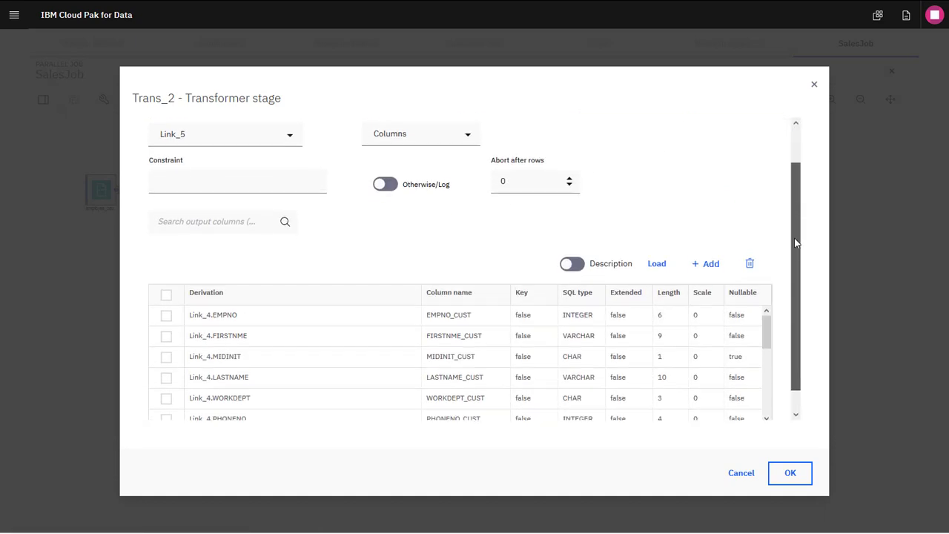
pyautogui.moveTo(763, 303); pyautogui.dragTo(766, 396)
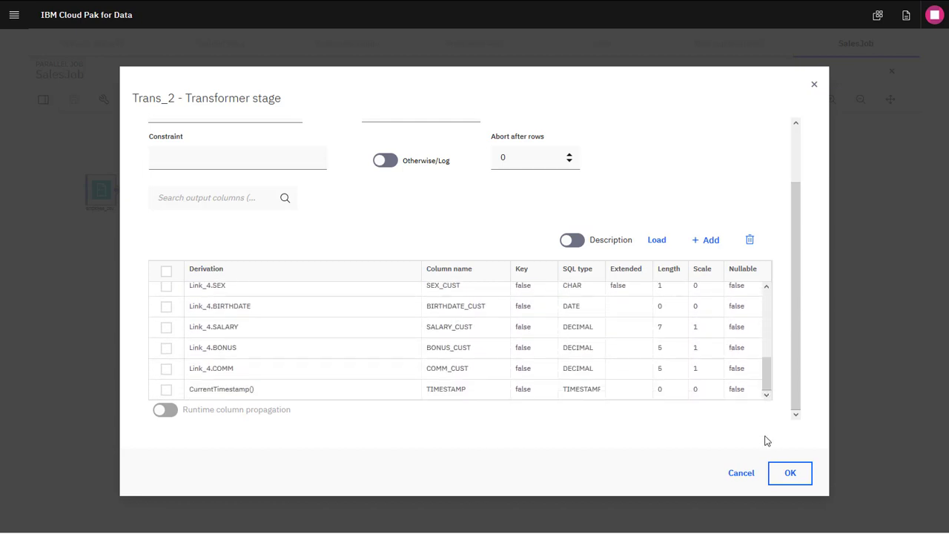
pyautogui.click(777, 472)
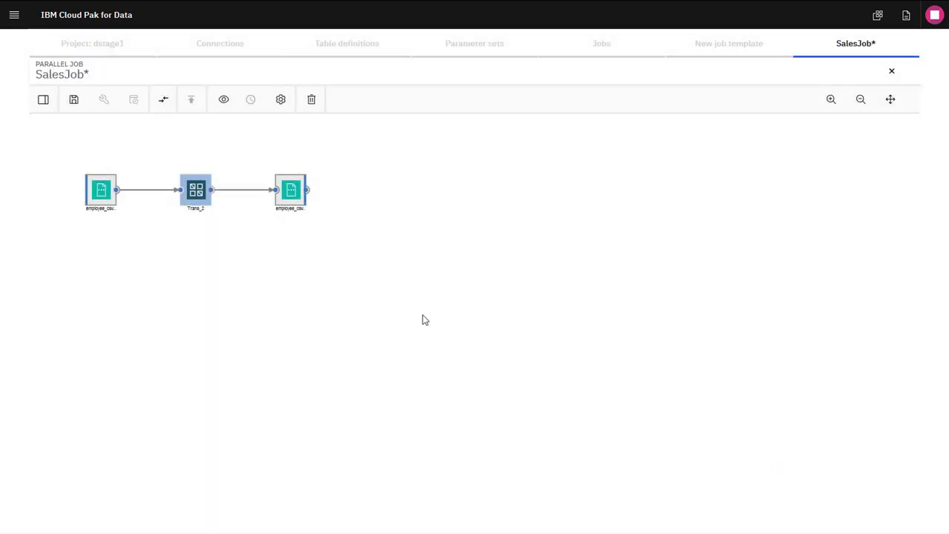
# Examine the target file stage's full file path, update mode and write options, and close it without changes
pyautogui.doubleClick(289, 192)
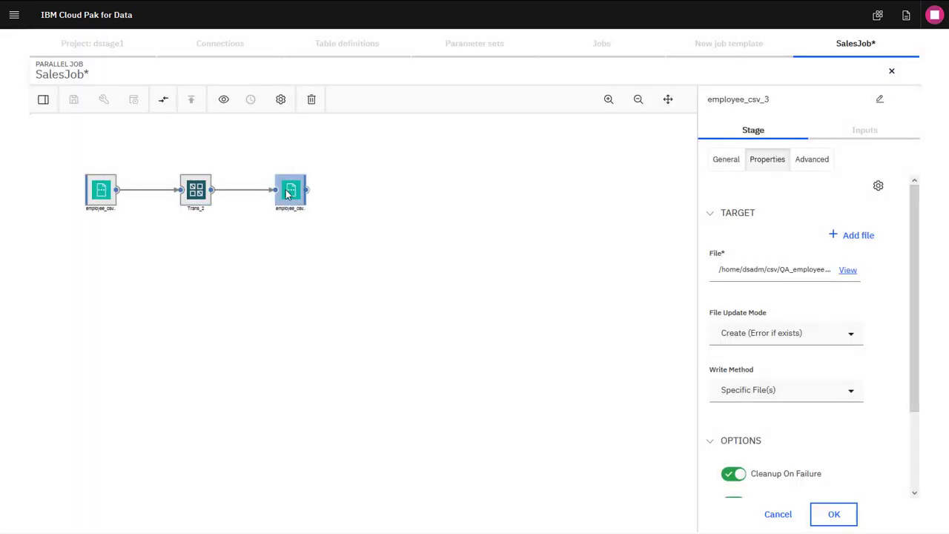
pyautogui.click(824, 269)
pyautogui.press('Right')
pyautogui.press('Right')
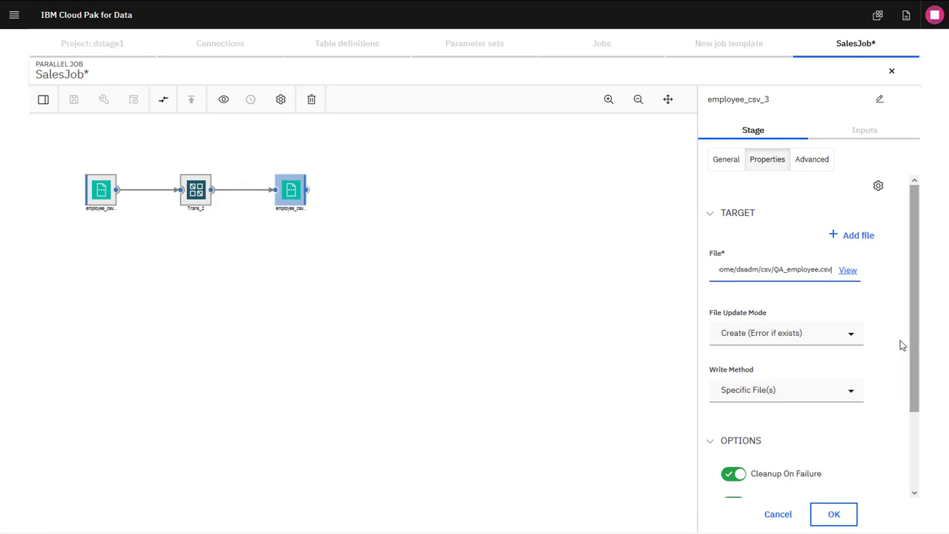
pyautogui.moveTo(916, 364); pyautogui.dragTo(918, 462)
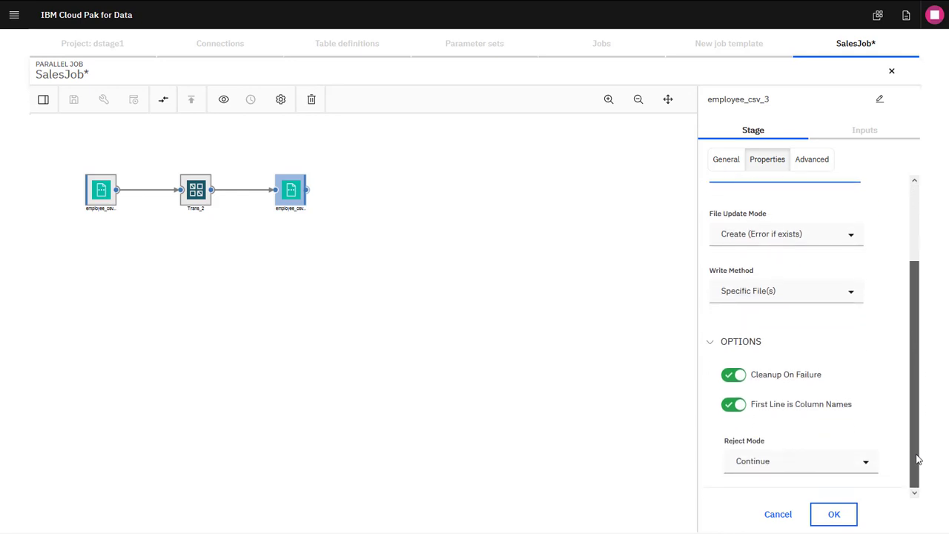
pyautogui.click(783, 515)
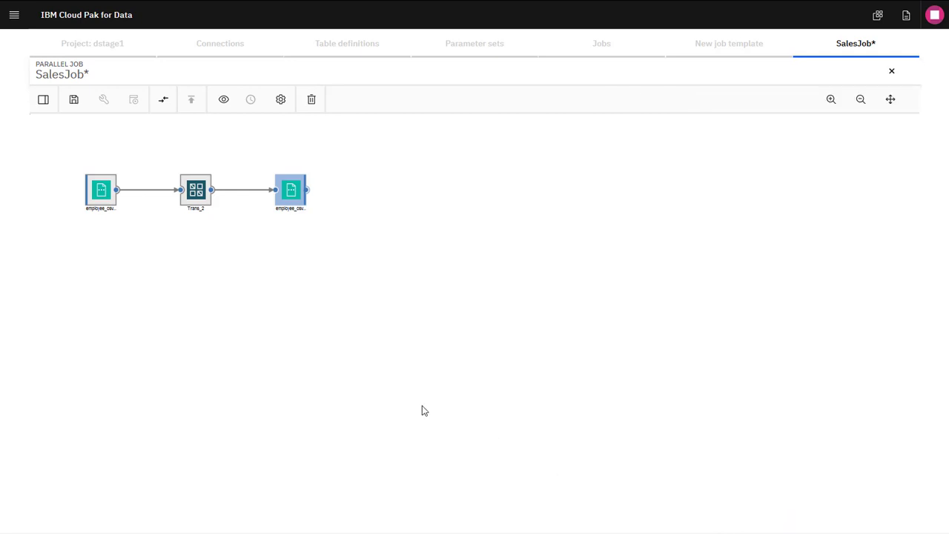
# Save and compile SalesJob, and run it with the default run options
pyautogui.click(76, 101)
pyautogui.click(104, 102)
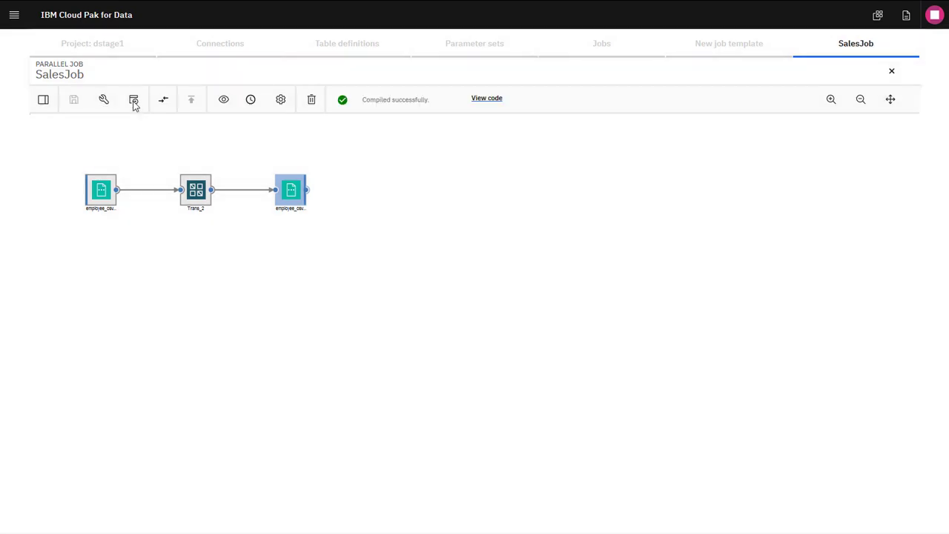
pyautogui.click(135, 103)
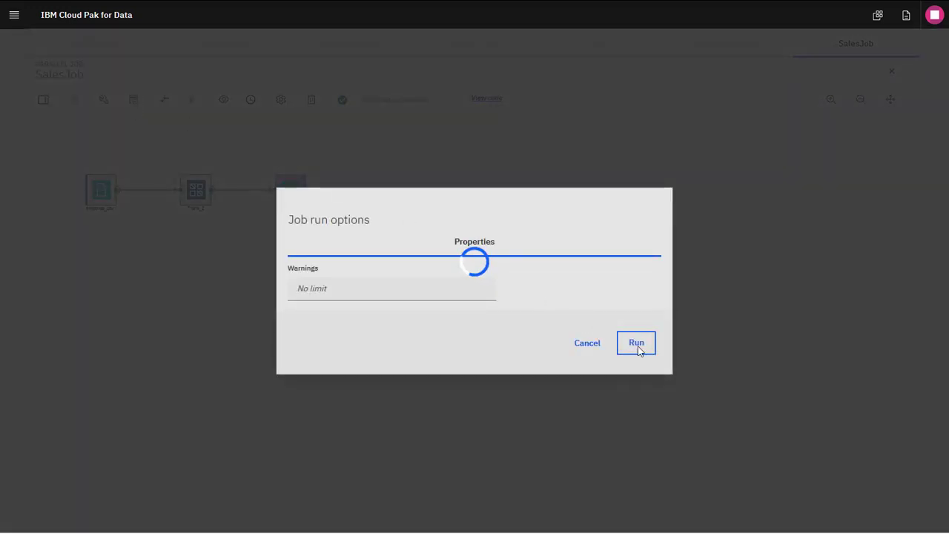
pyautogui.click(636, 344)
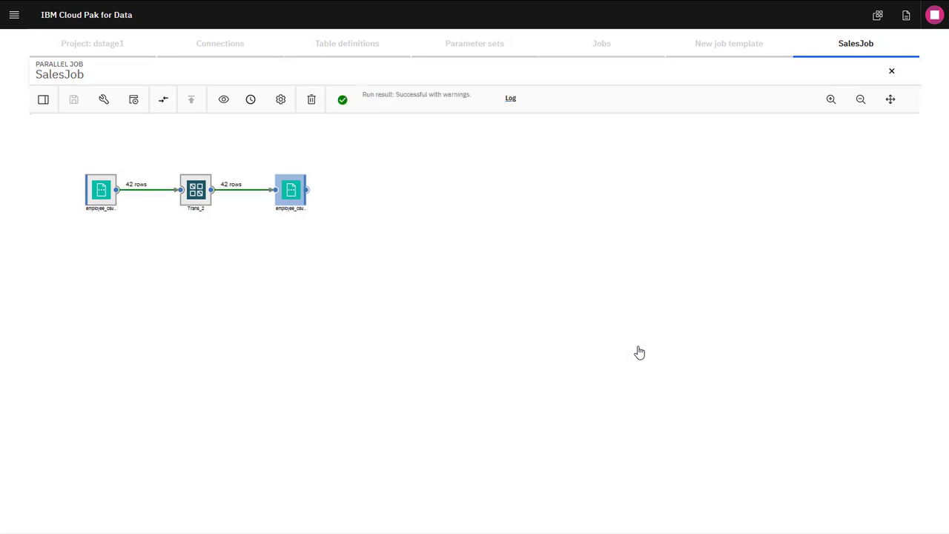
# View the data written to the target employee file of SalesJob
pyautogui.click(290, 194)
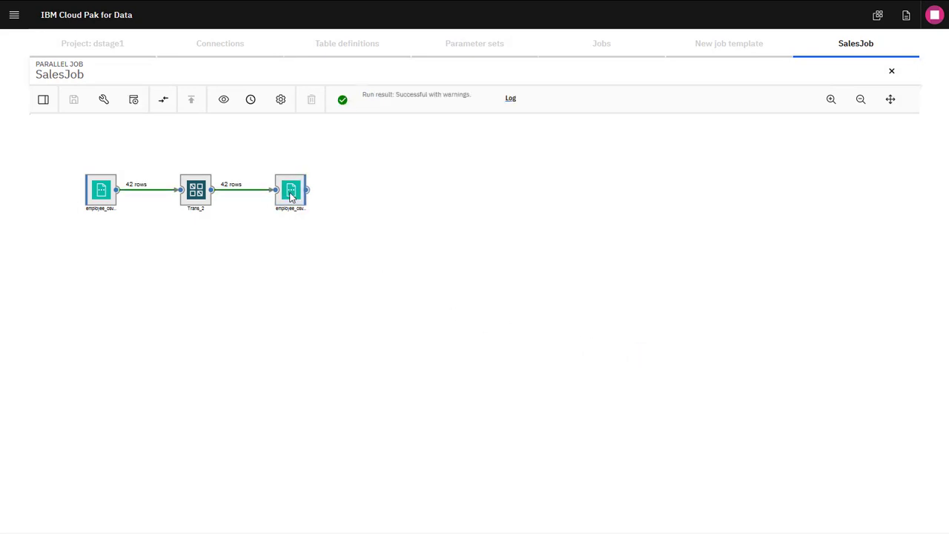
pyautogui.doubleClick(291, 194)
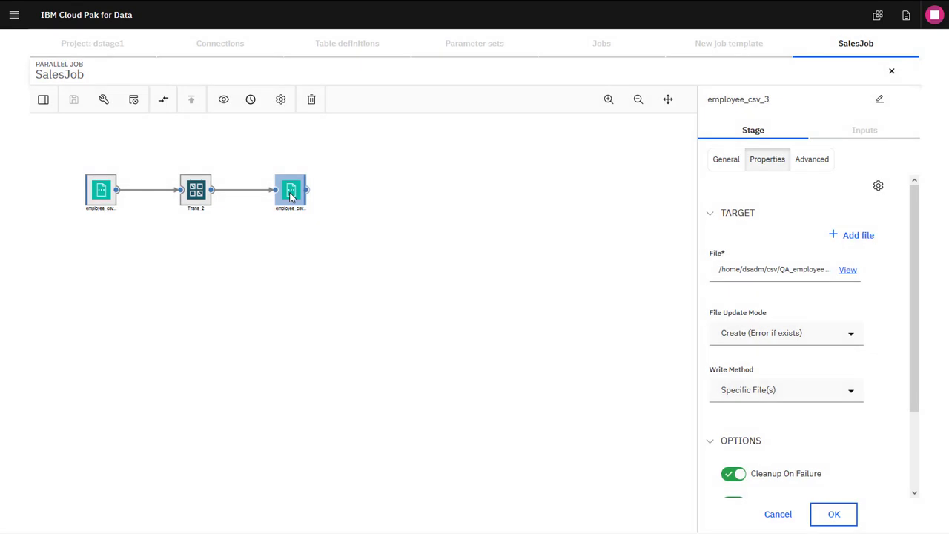
pyautogui.click(847, 271)
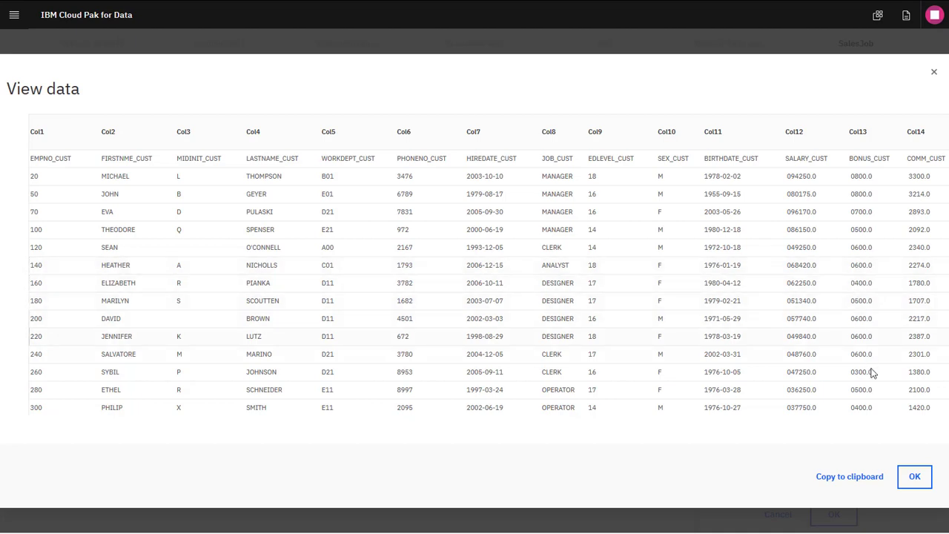
pyautogui.click(913, 476)
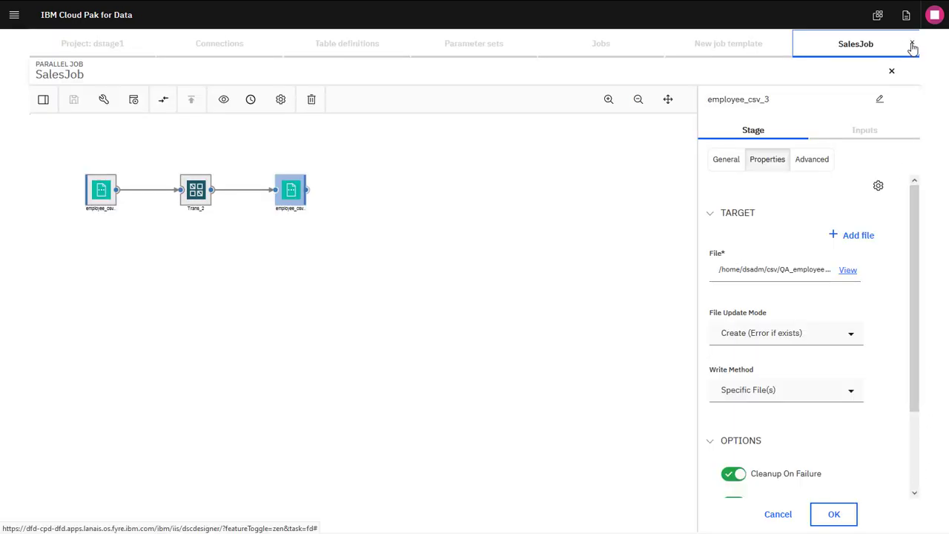
# Close SalesJob and go back to the source assets stage of the job template
pyautogui.click(913, 46)
pyautogui.click(776, 133)
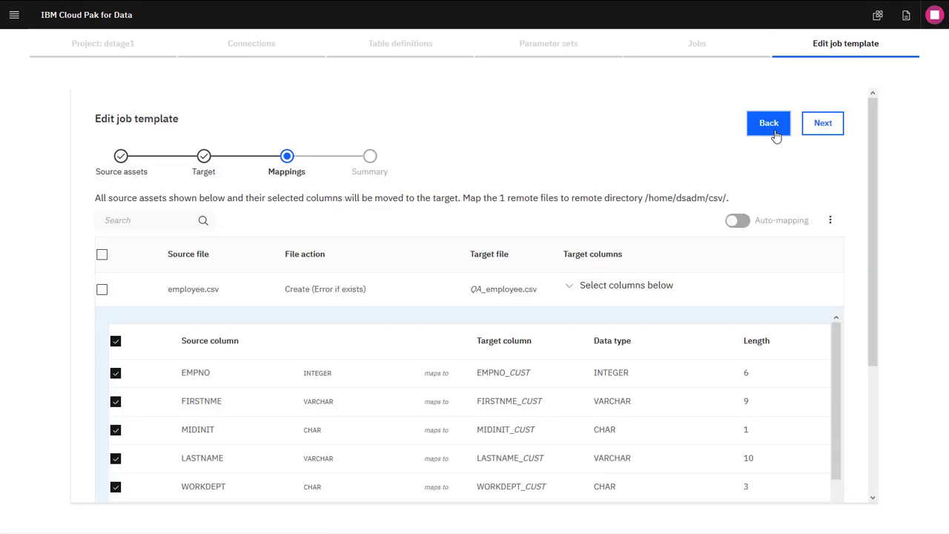
pyautogui.click(776, 134)
pyautogui.click(775, 133)
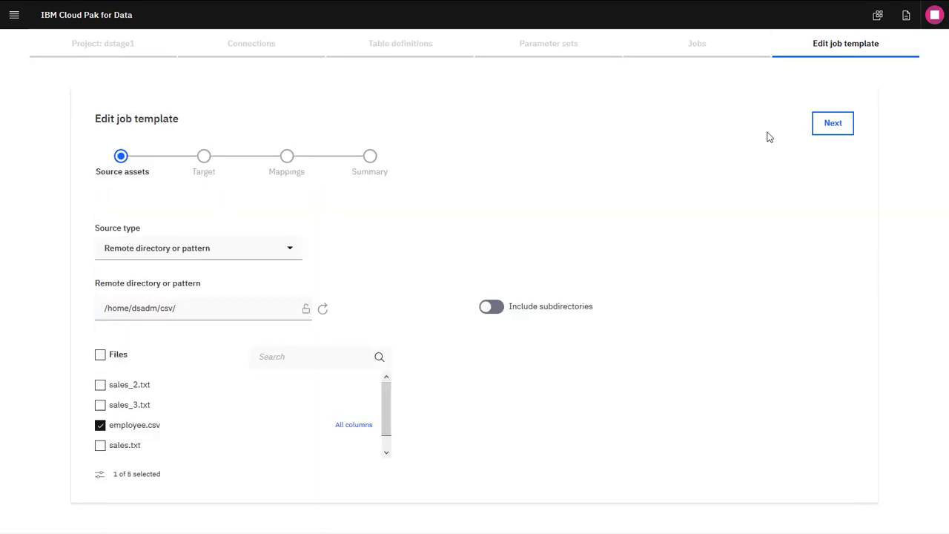
# Set the remote source pattern to /home/dsadm/csv/sales* with no individual files selected, and lock the pattern
pyautogui.click(231, 302)
pyautogui.write('sales*')
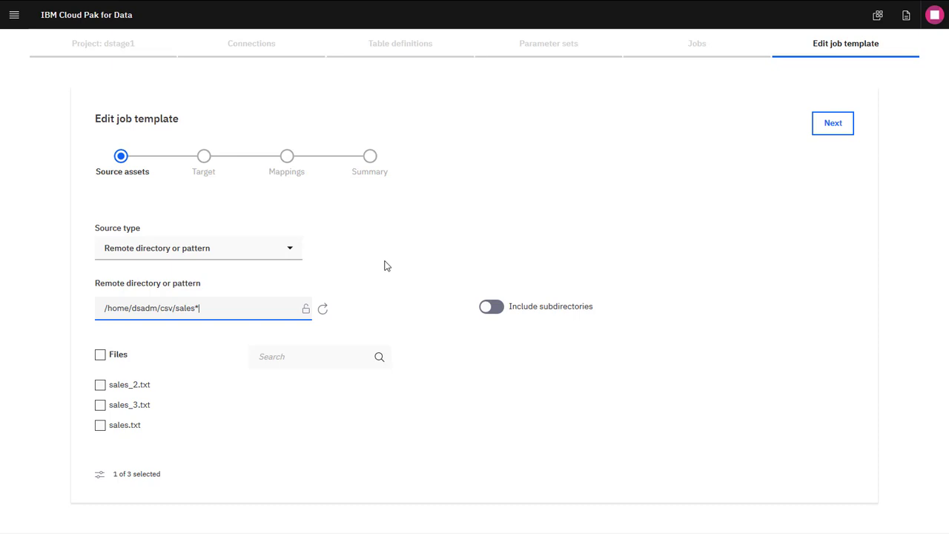
pyautogui.click(100, 356)
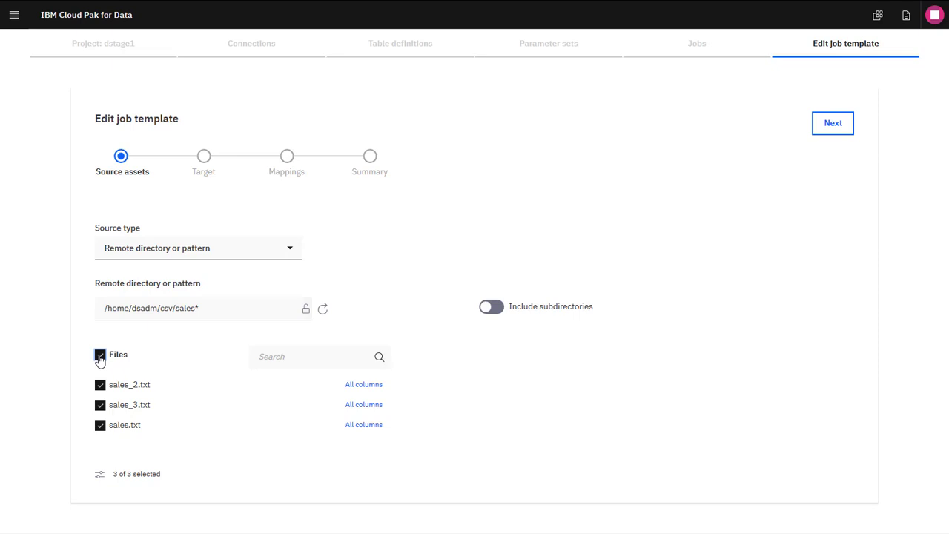
pyautogui.click(100, 356)
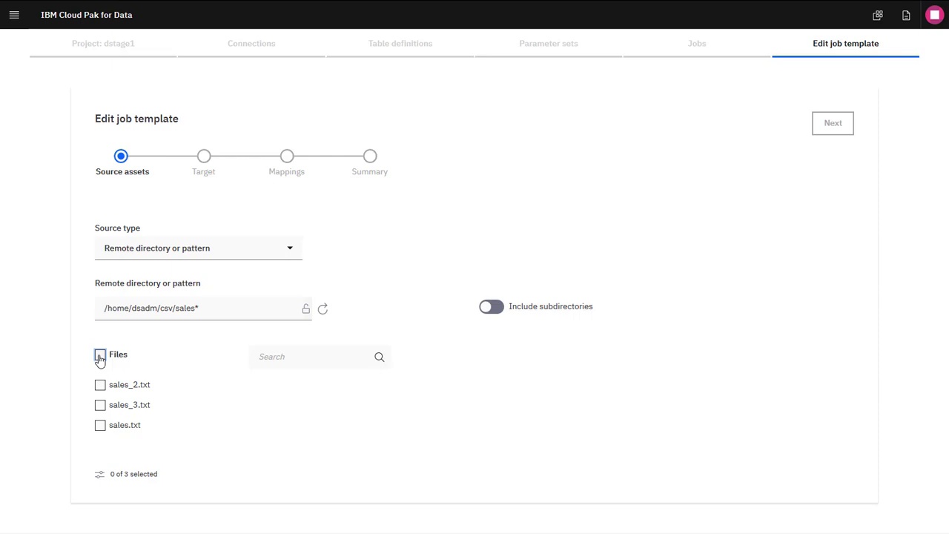
pyautogui.click(307, 311)
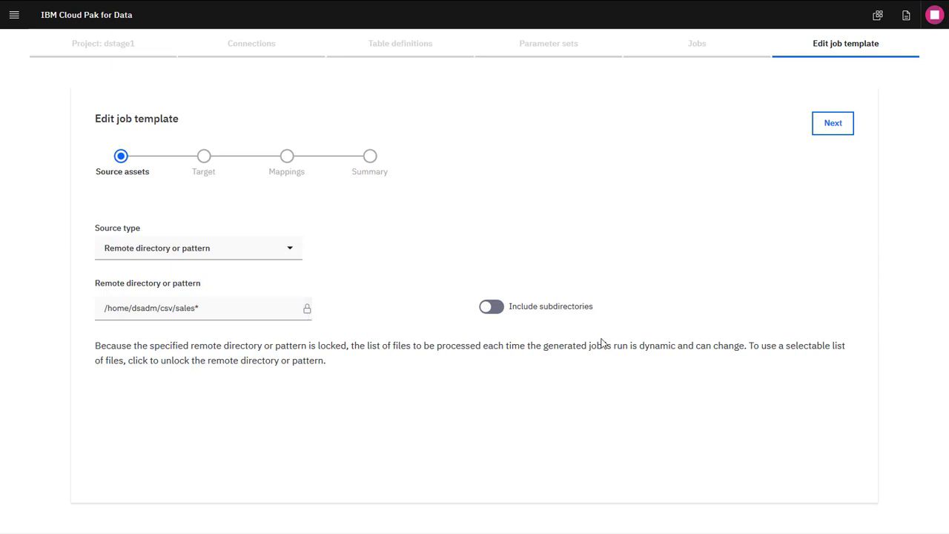
# Continue through the target and mappings to the template summary, and generate a job named MultiSalesJob
pyautogui.click(830, 125)
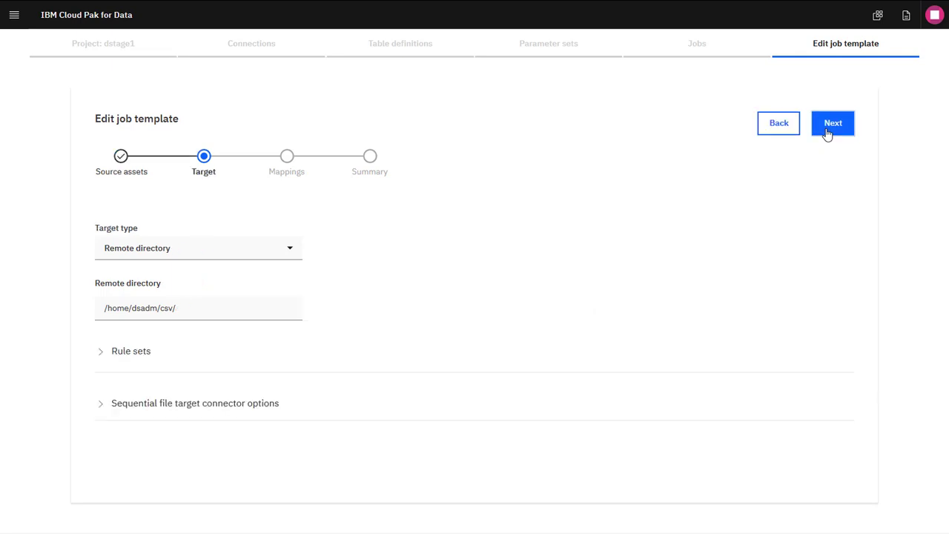
pyautogui.click(828, 132)
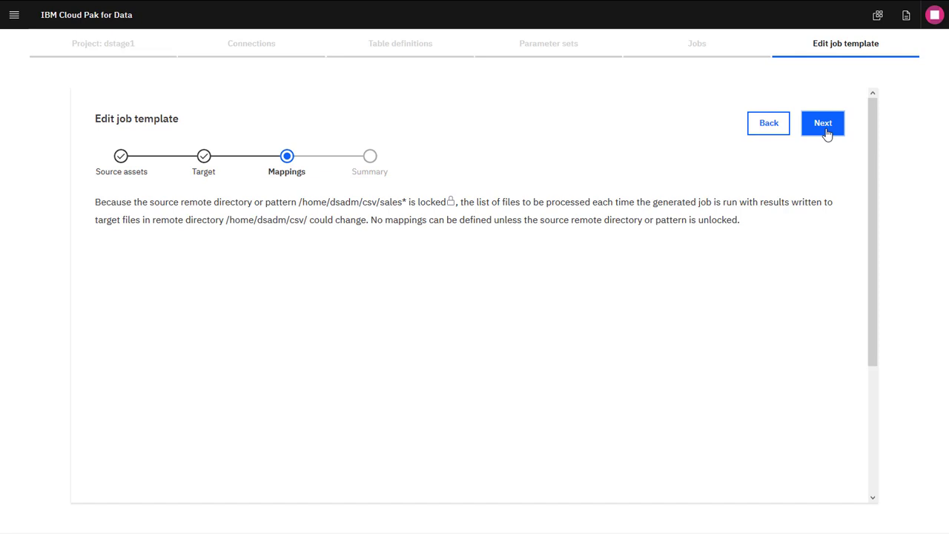
pyautogui.click(827, 132)
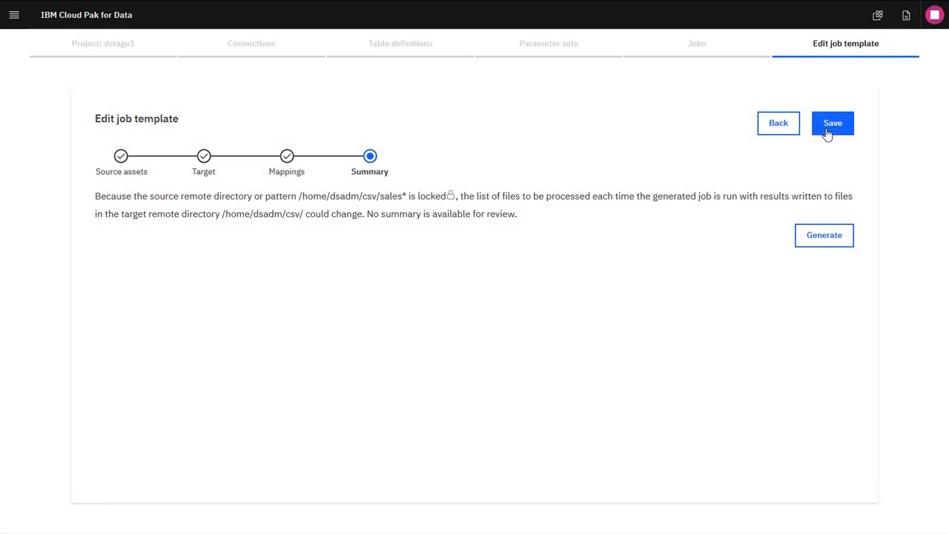
pyautogui.click(828, 243)
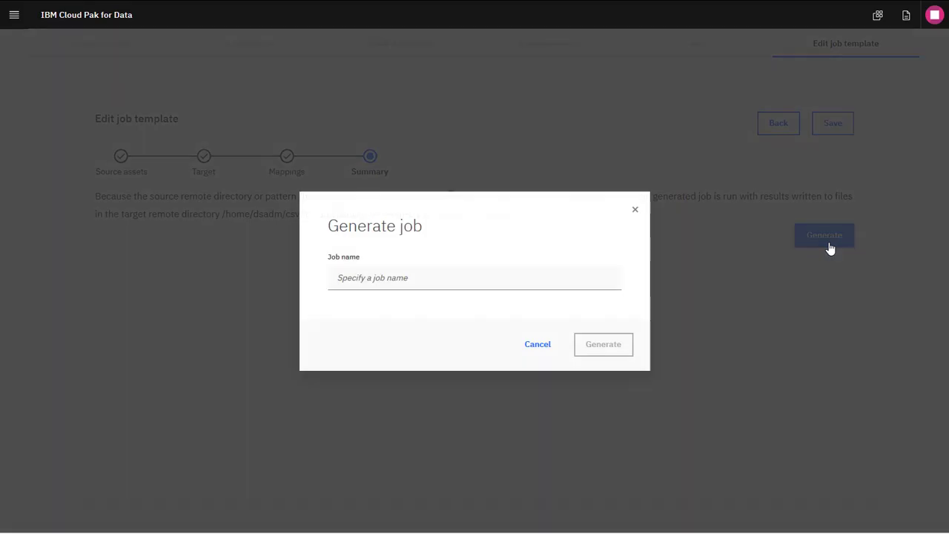
pyautogui.click(610, 278)
pyautogui.write('MultiSalesJob')
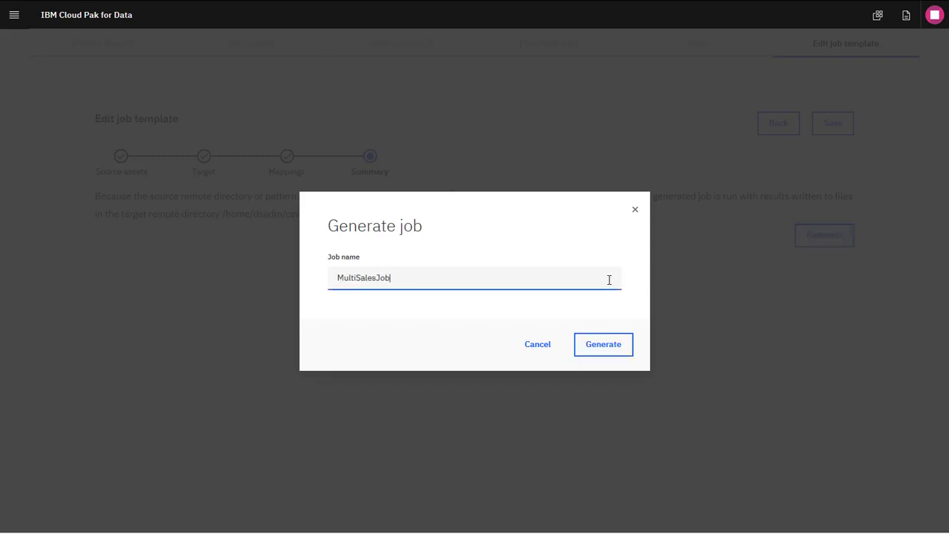
pyautogui.click(608, 343)
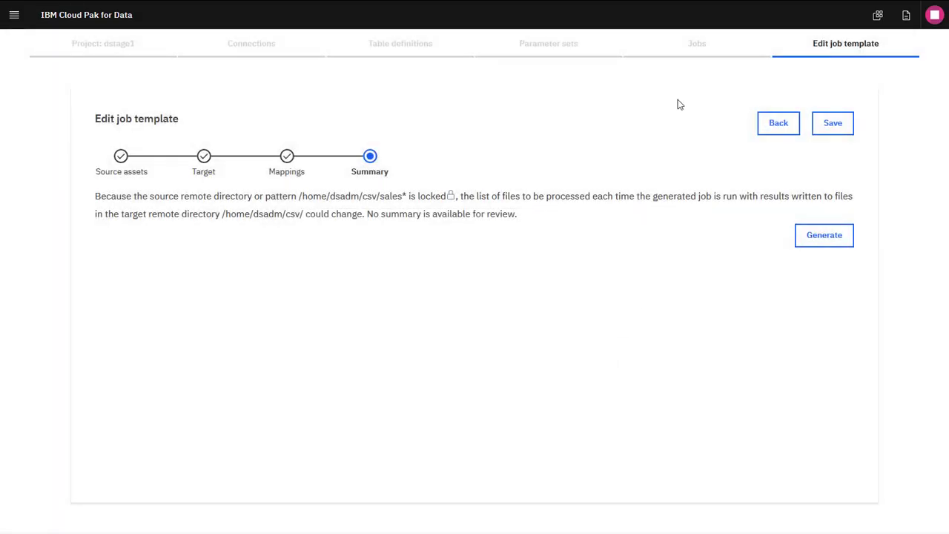
# Open the MultiSalesJob sequence from the project's jobs and examine the command in its execute command stage
pyautogui.click(689, 41)
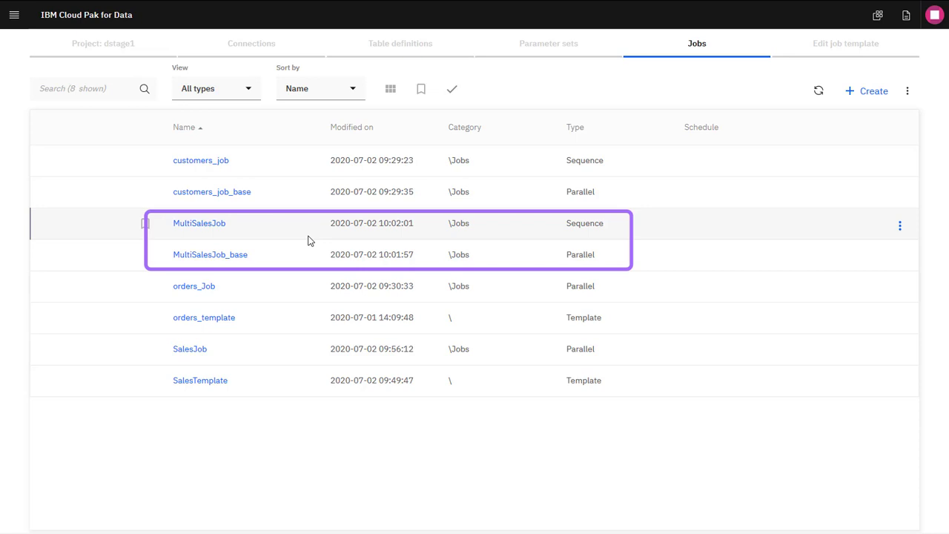
pyautogui.click(207, 226)
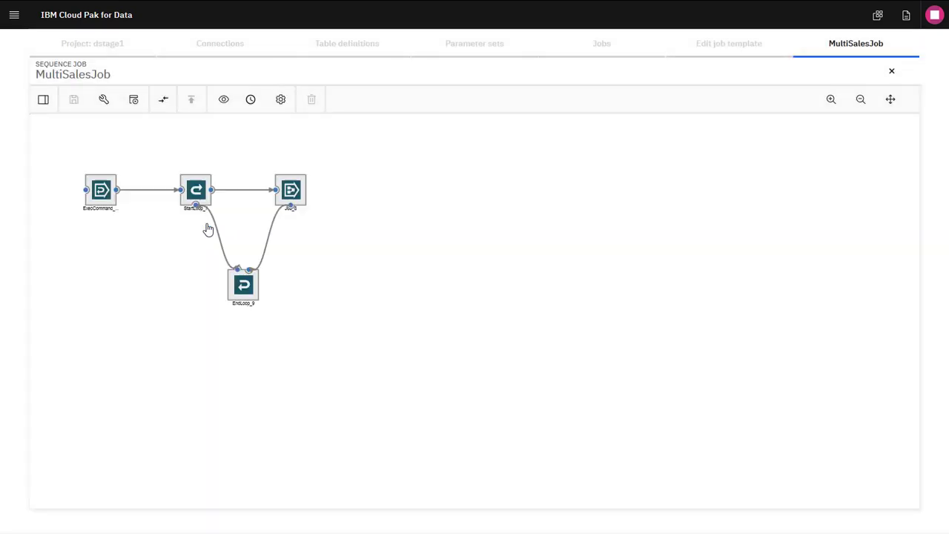
pyautogui.doubleClick(99, 194)
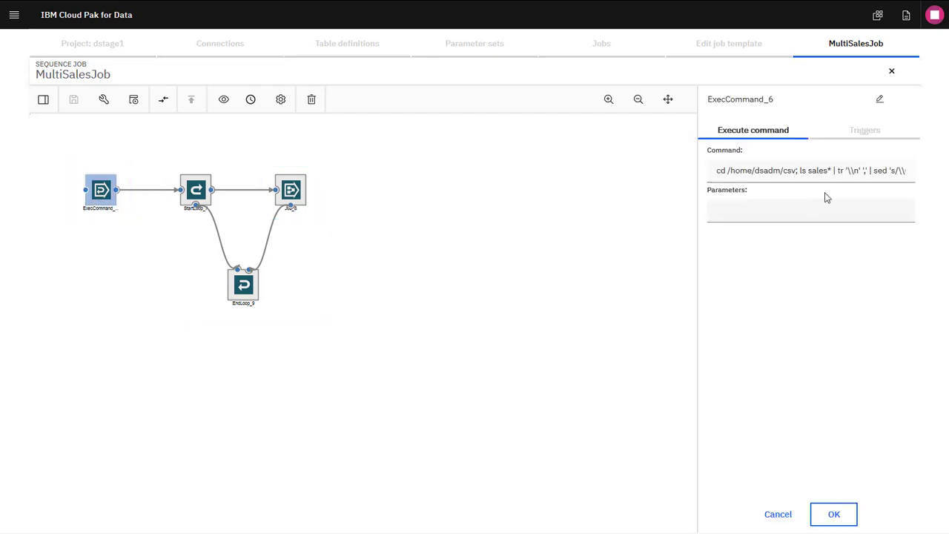
pyautogui.click(910, 170)
pyautogui.click(780, 514)
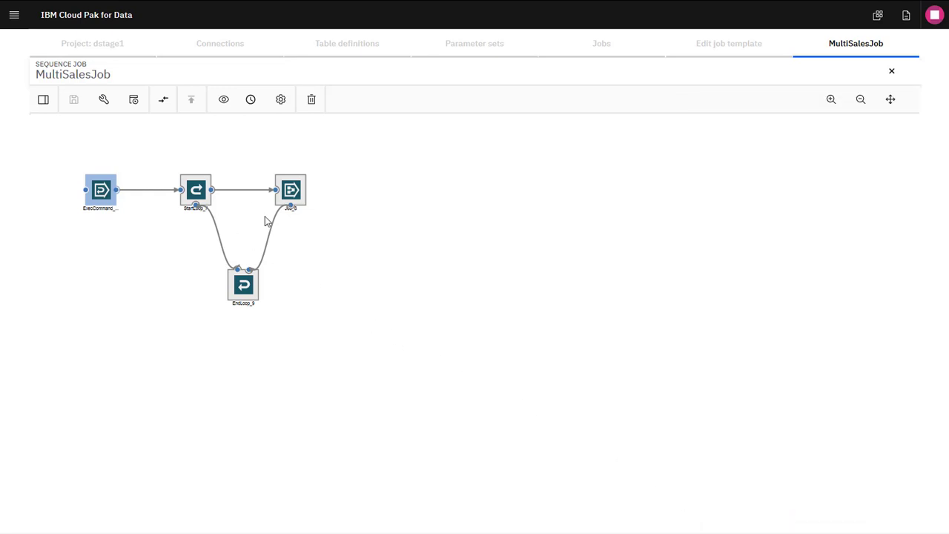
# Examine the parameters passed by the sequence's job stage without changing them, and compile MultiSalesJob
pyautogui.doubleClick(293, 194)
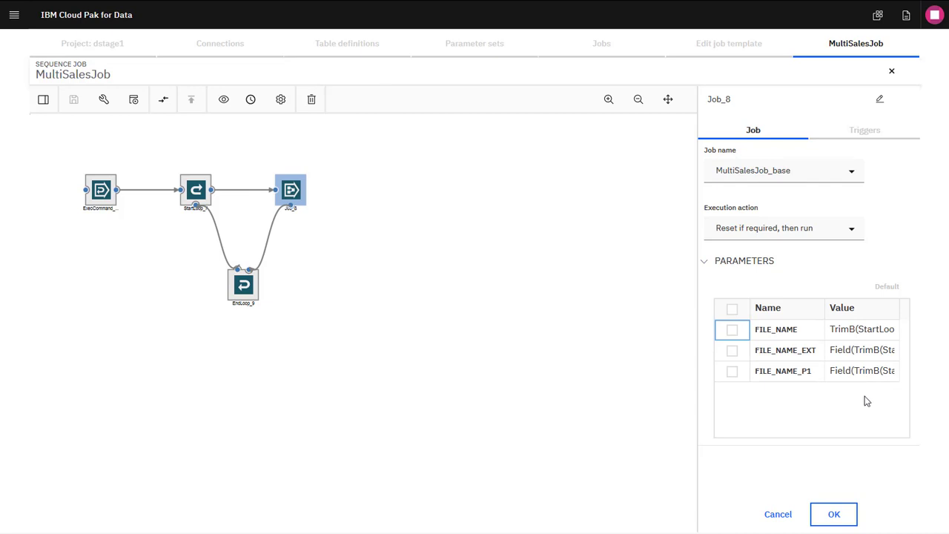
pyautogui.click(788, 521)
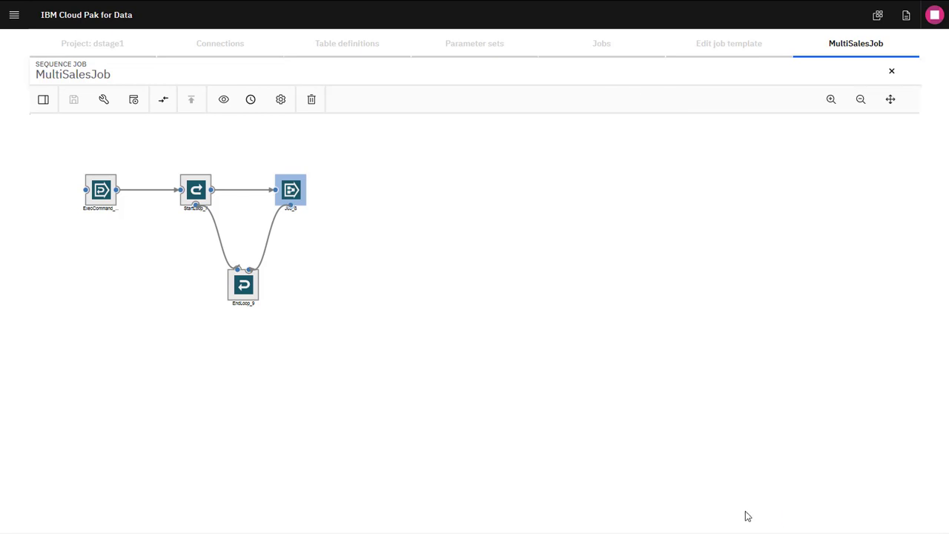
pyautogui.click(105, 101)
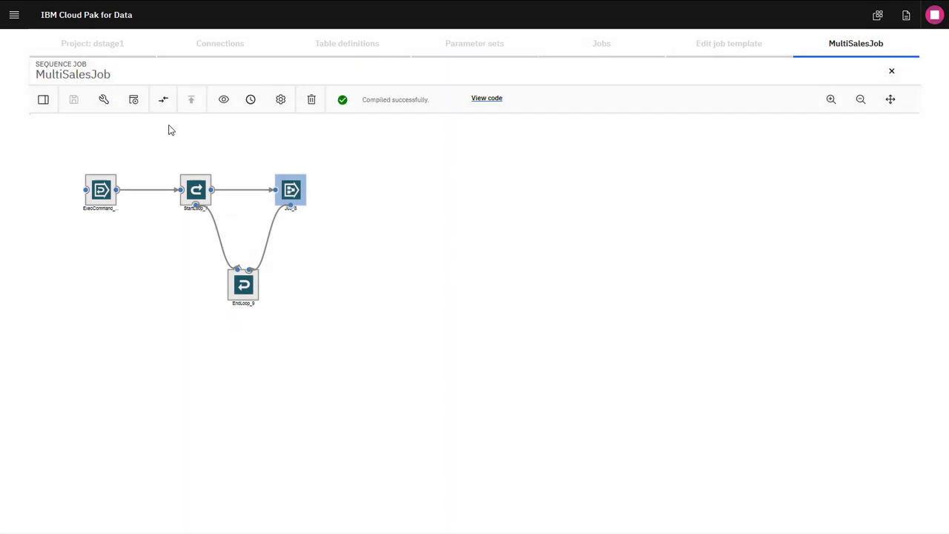
# Open MultiSalesJob_base from the project's jobs and inspect the full file path in its source sequential file stage
pyautogui.click(613, 52)
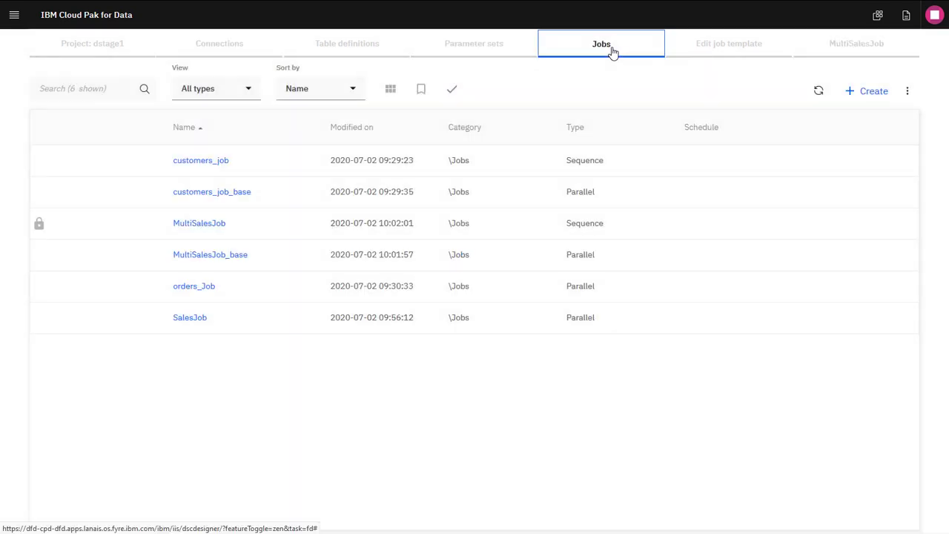
pyautogui.click(222, 259)
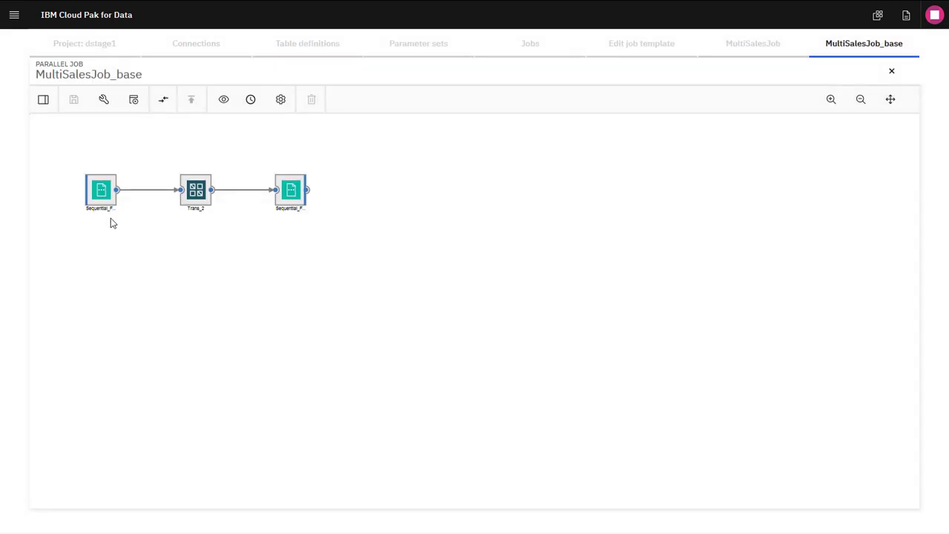
pyautogui.doubleClick(110, 199)
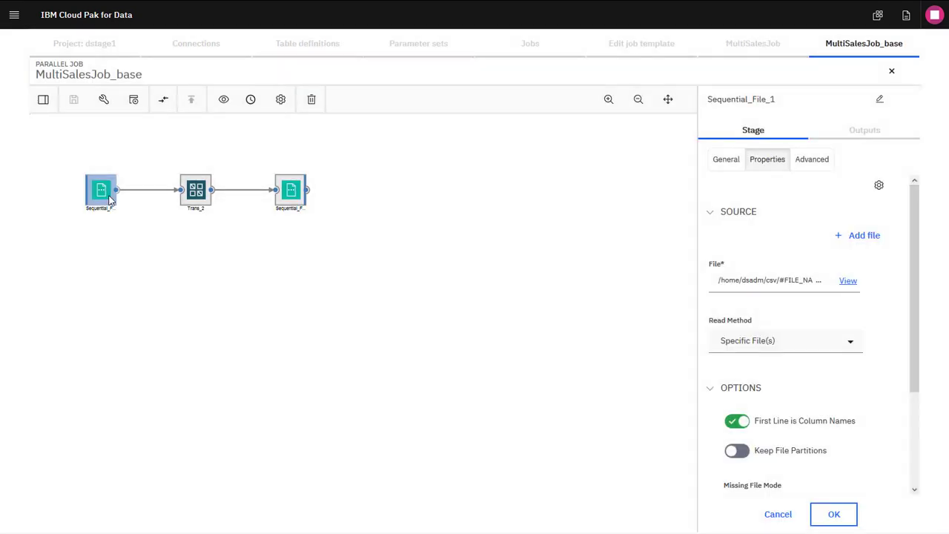
pyautogui.click(787, 278)
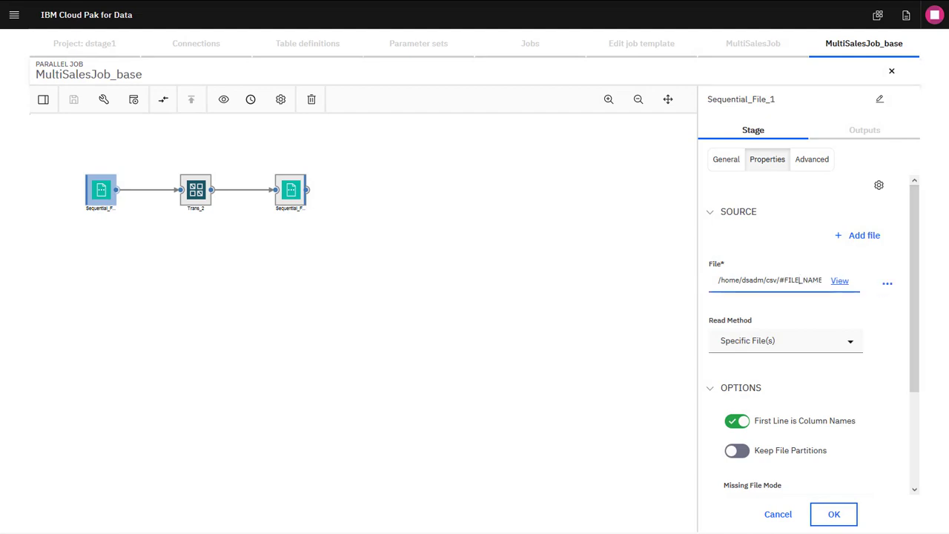
pyautogui.write('#')
pyautogui.scroll(-1, 919, 407)
pyautogui.moveTo(918, 407); pyautogui.dragTo(920, 349)
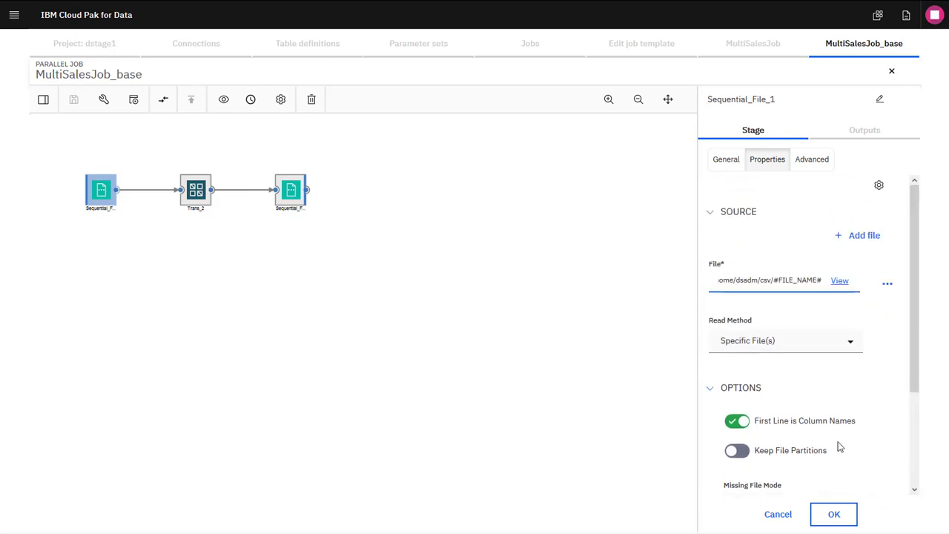
pyautogui.click(779, 514)
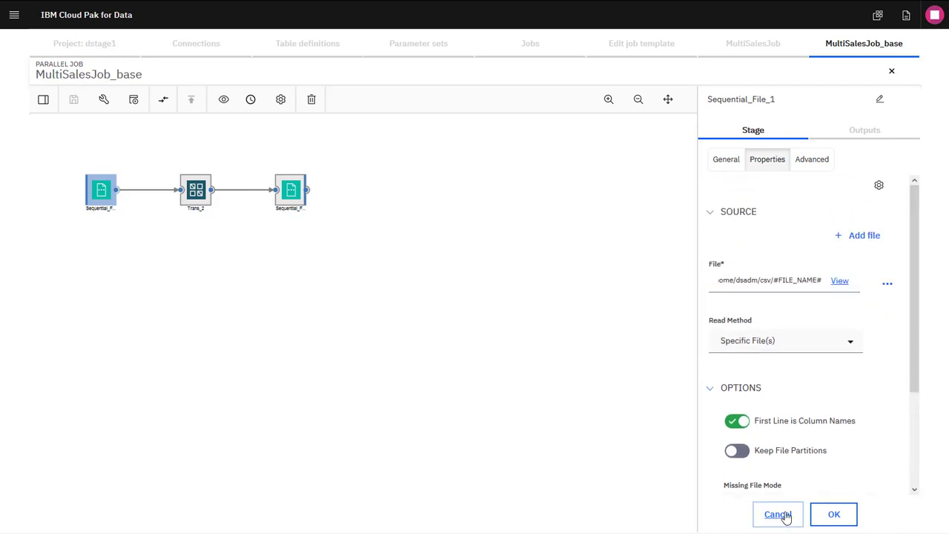
# Review all output column derivations in the Transformer stage of MultiSalesJob_base and leave it unchanged
pyautogui.doubleClick(194, 190)
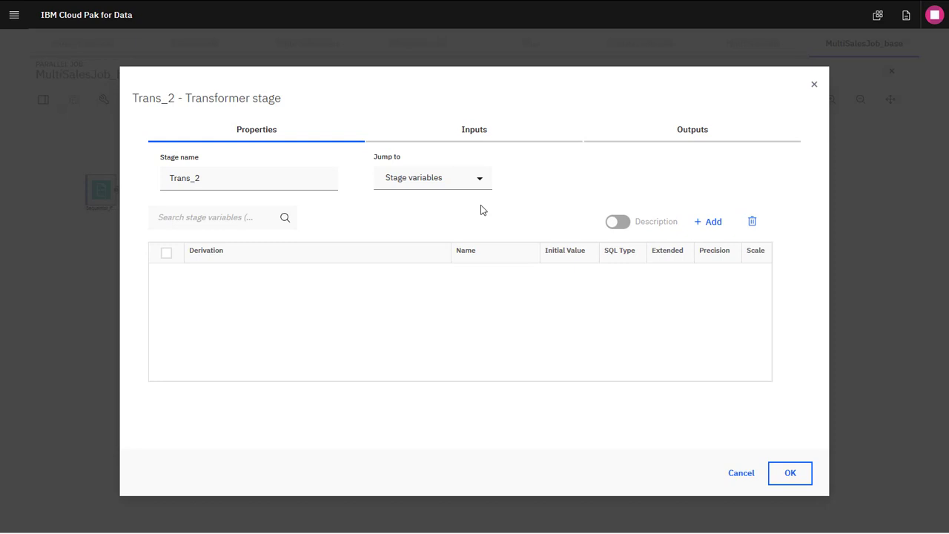
pyautogui.click(683, 131)
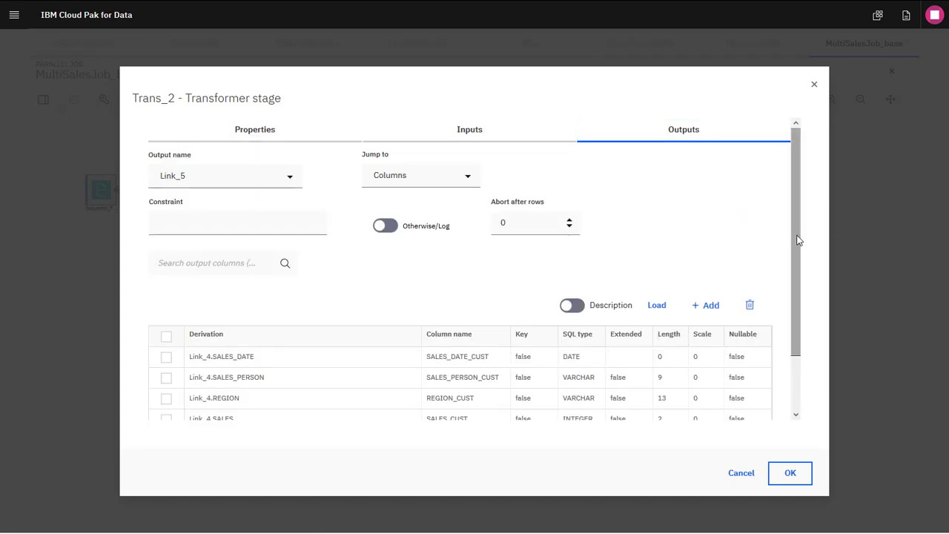
pyautogui.moveTo(797, 240); pyautogui.dragTo(794, 354)
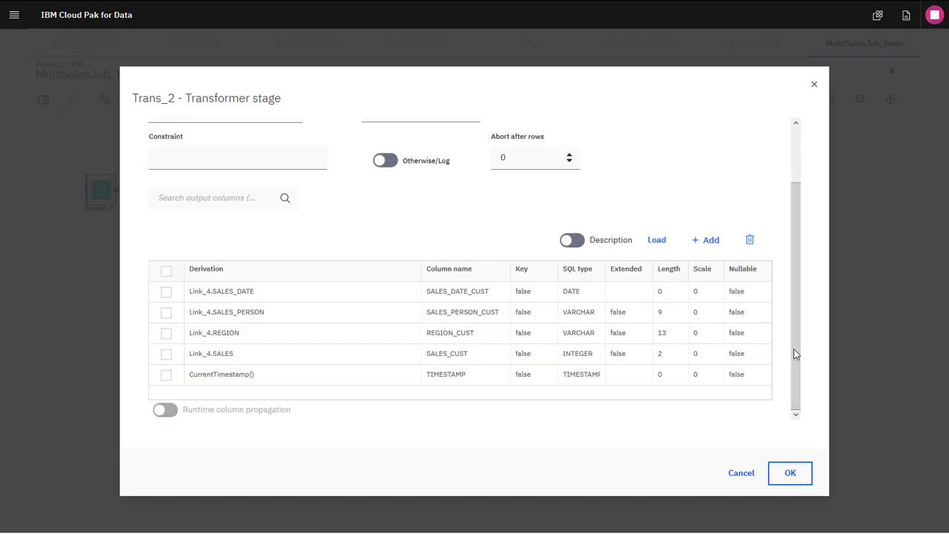
pyautogui.click(743, 475)
# Inspect the full parameterized file path and the options of the target sequential file stage, leaving them unchanged
pyautogui.doubleClick(291, 193)
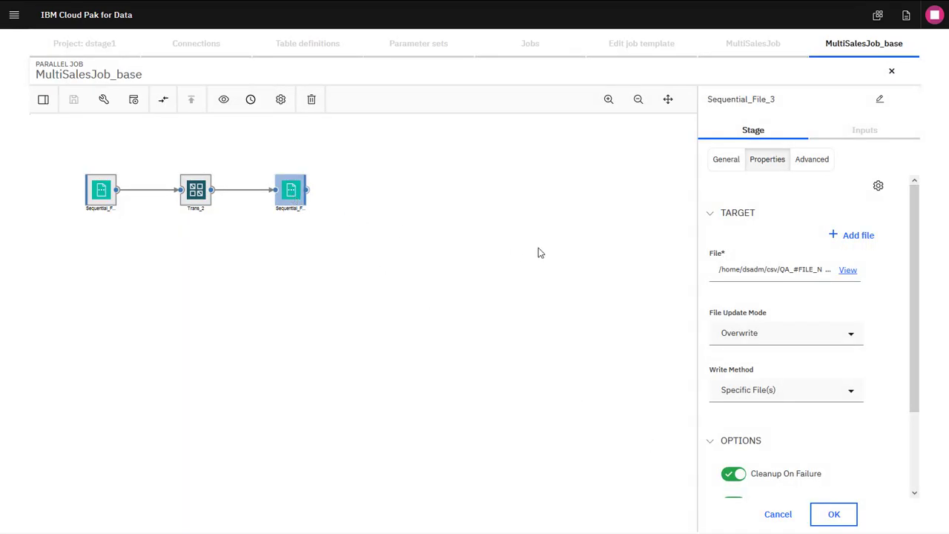
pyautogui.click(798, 269)
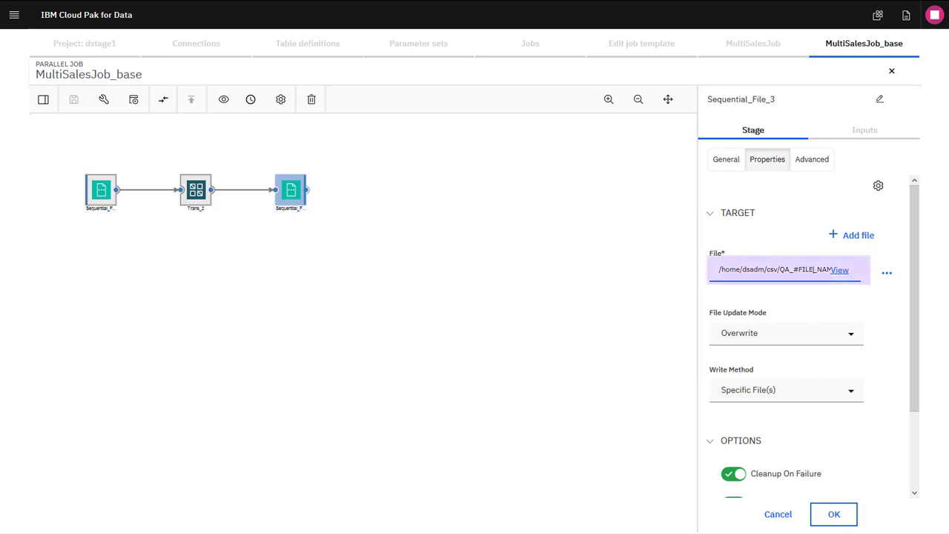
pyautogui.write('#FILE_NAME_P1#.#FILE')
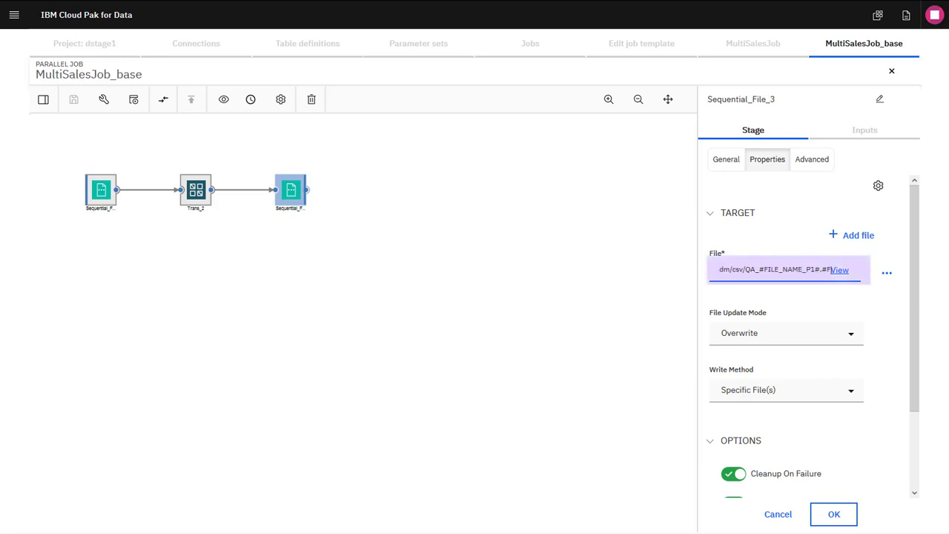
pyautogui.write('_N')
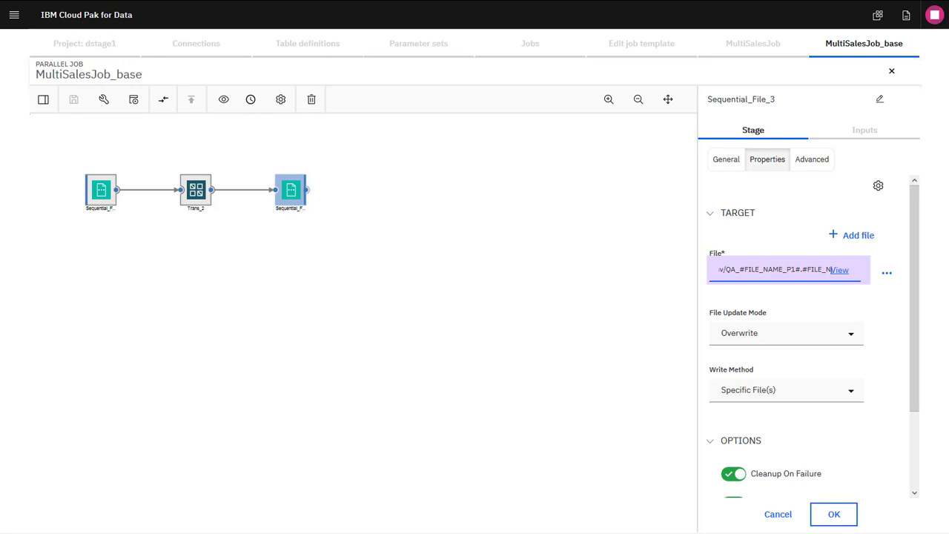
pyautogui.write('AME_EXT#')
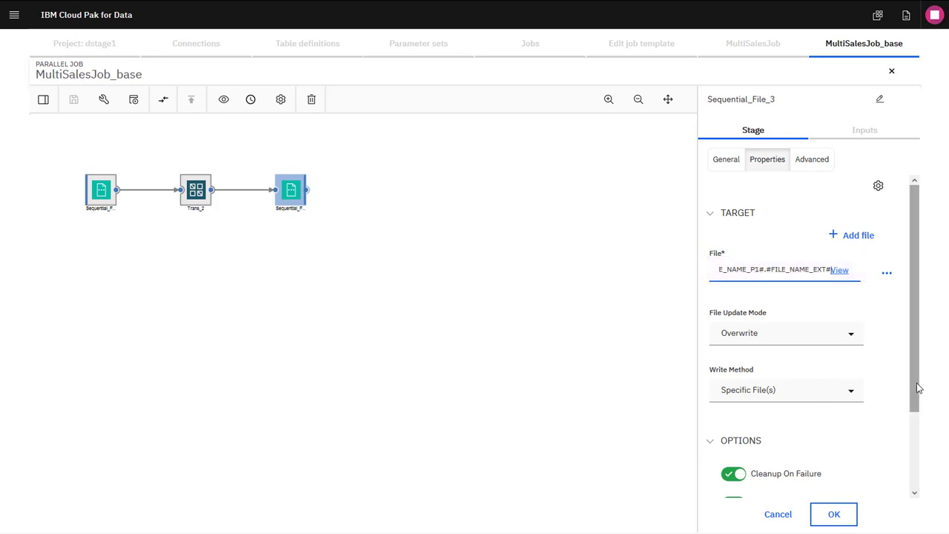
pyautogui.moveTo(917, 388); pyautogui.dragTo(925, 487)
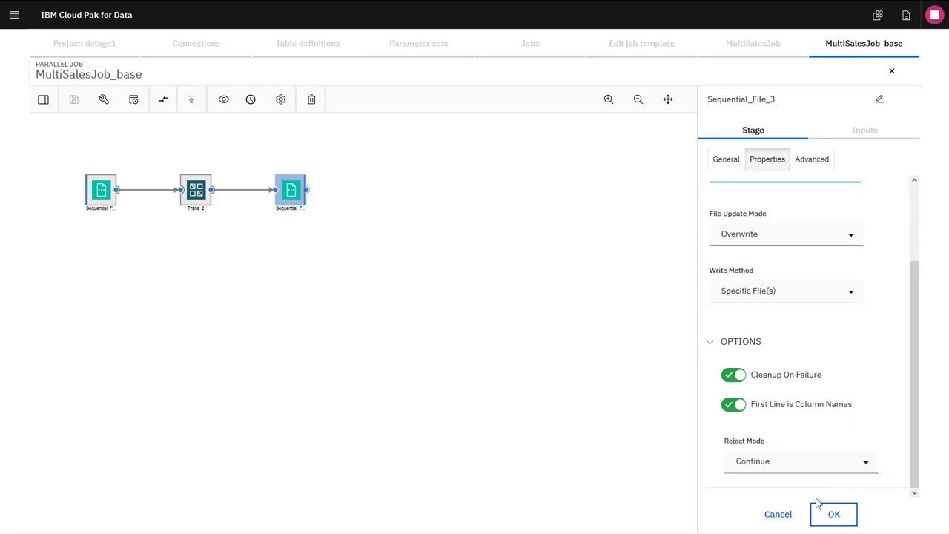
pyautogui.click(779, 523)
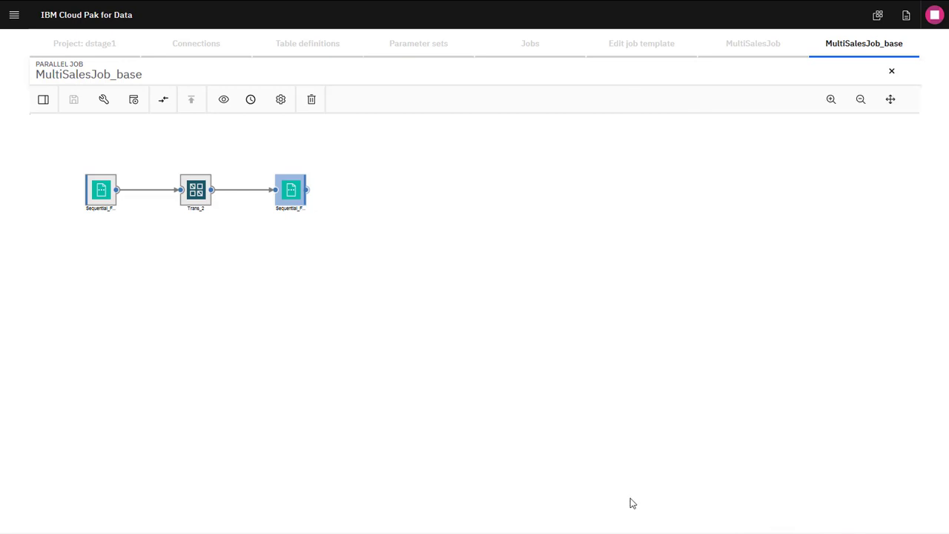
# Compile MultiSalesJob_base and run the MultiSalesJob sequence with the default run options
pyautogui.click(105, 101)
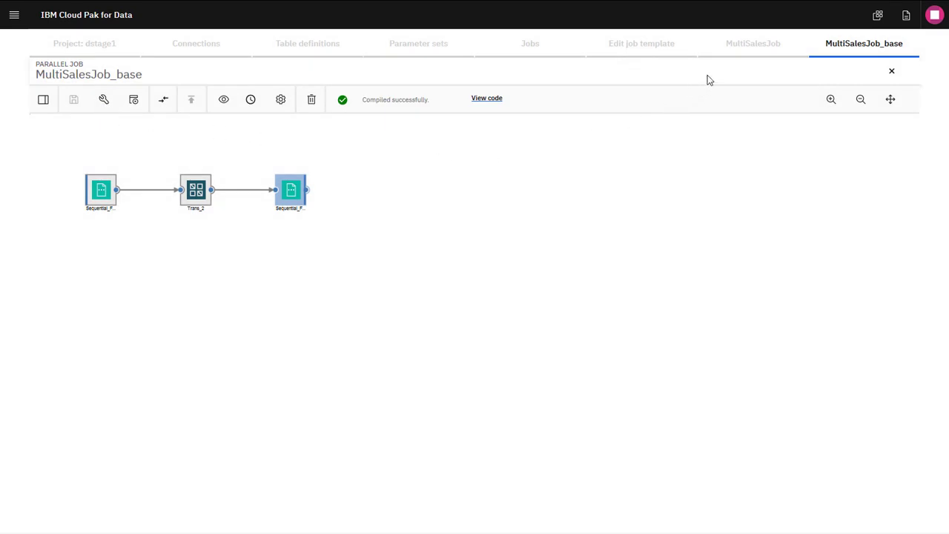
pyautogui.click(748, 49)
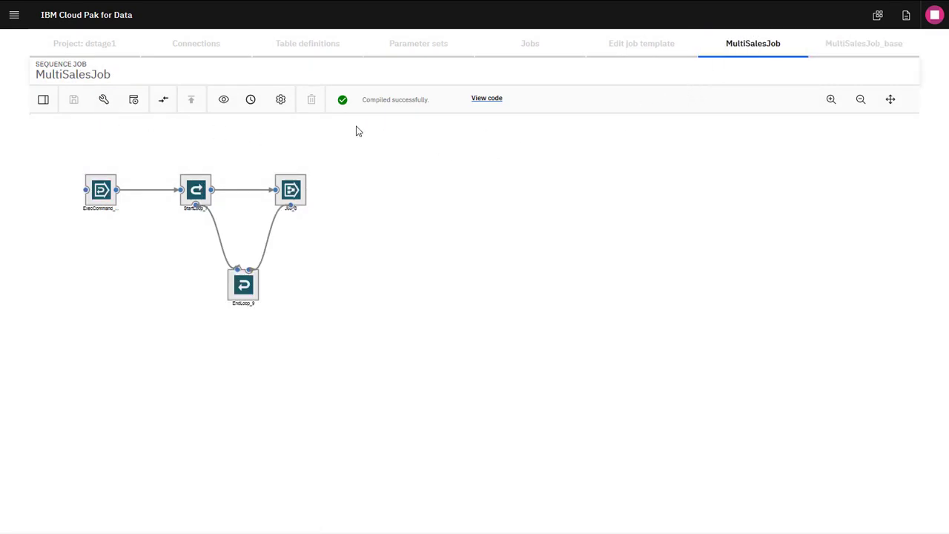
pyautogui.click(133, 103)
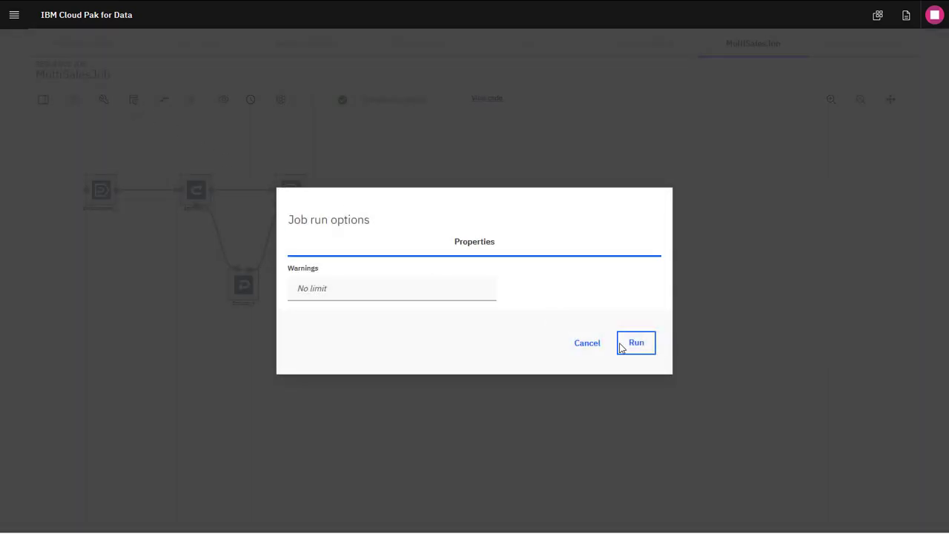
pyautogui.click(626, 349)
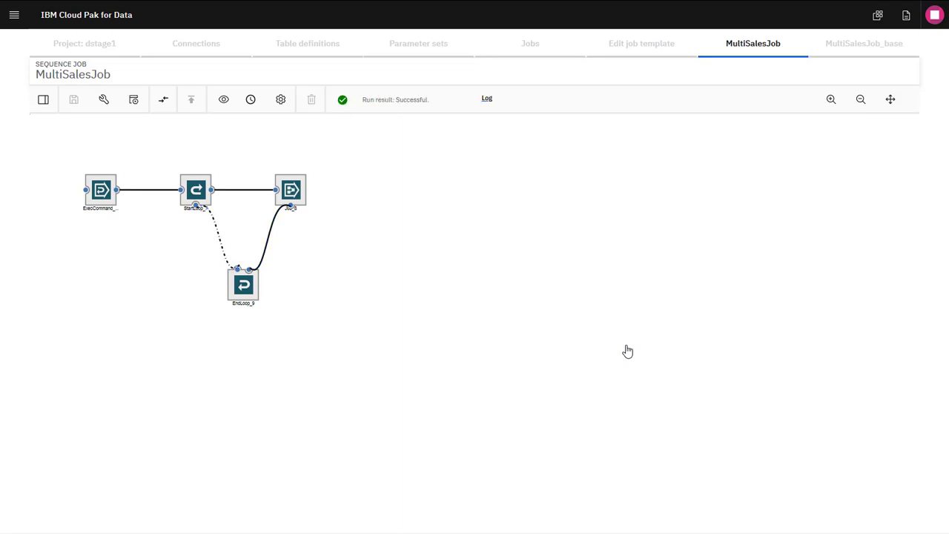
# Read through the MultiSalesJob run log, checking the job parameters used in each loop iteration, and close it
pyautogui.click(487, 102)
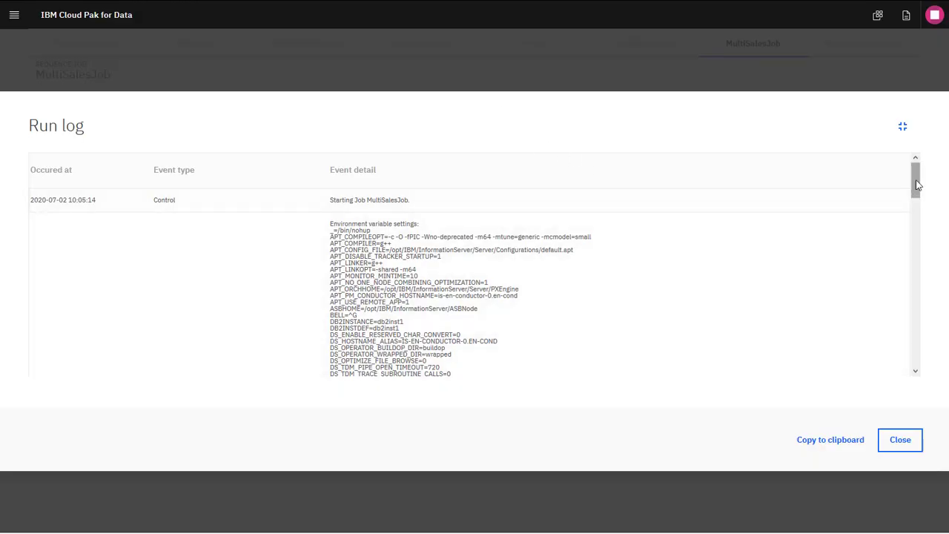
pyautogui.moveTo(916, 180); pyautogui.dragTo(918, 265)
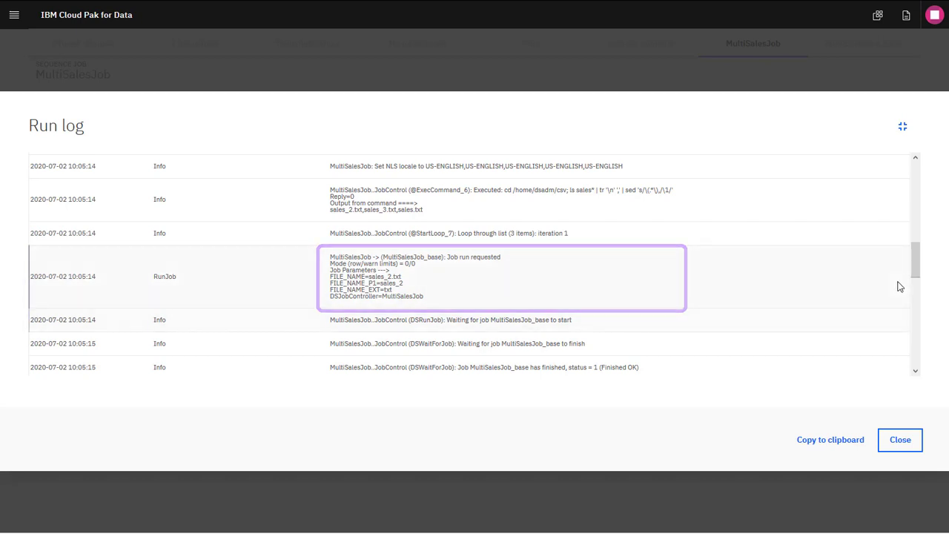
pyautogui.moveTo(915, 271); pyautogui.dragTo(915, 307)
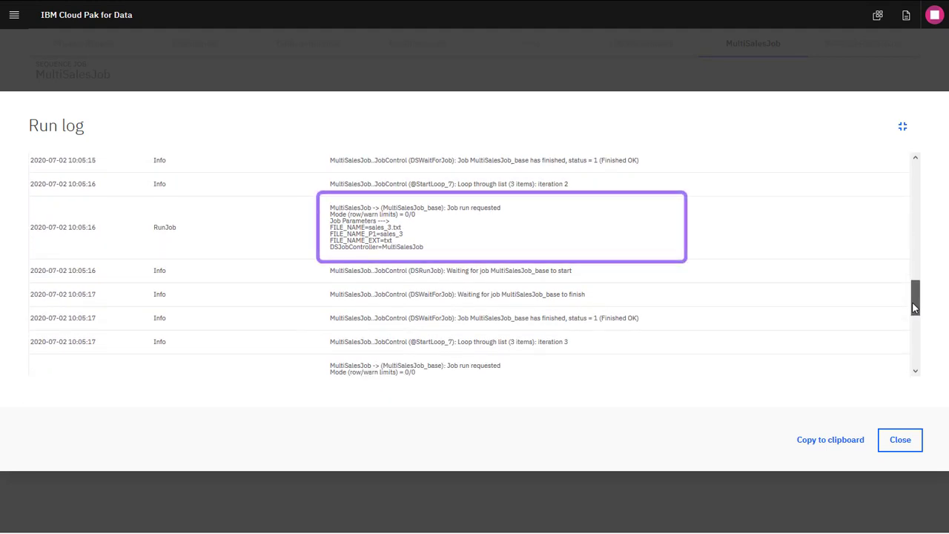
pyautogui.moveTo(915, 307); pyautogui.dragTo(914, 340)
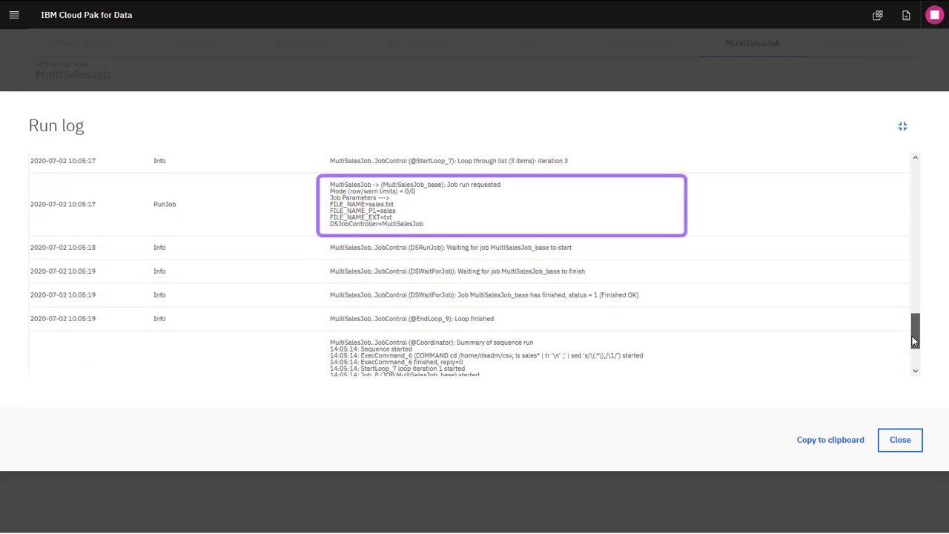
pyautogui.moveTo(914, 341); pyautogui.dragTo(914, 376)
pyautogui.click(905, 443)
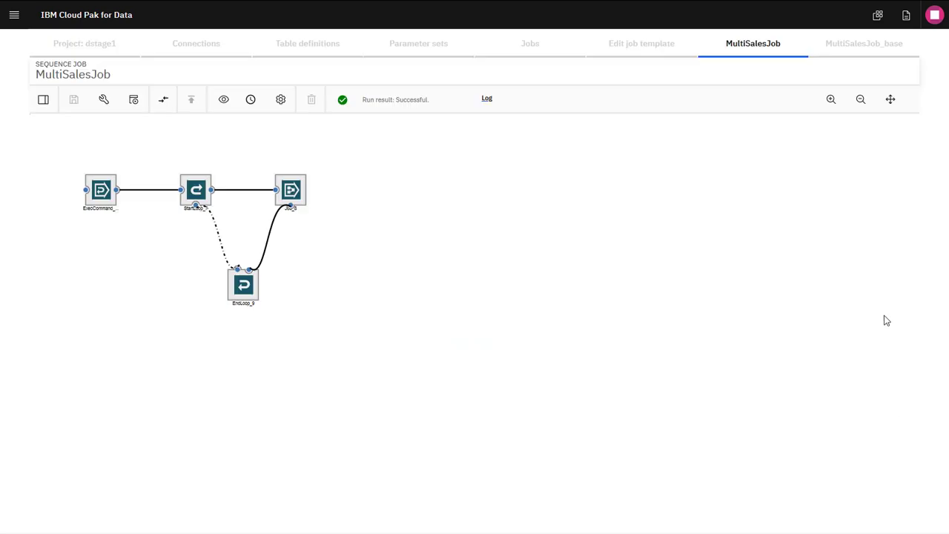
# In MultiSalesJob_base, set the target stage's file to /home/dsadm/csv/QA_sales.txt and preview the data in it
pyautogui.click(862, 43)
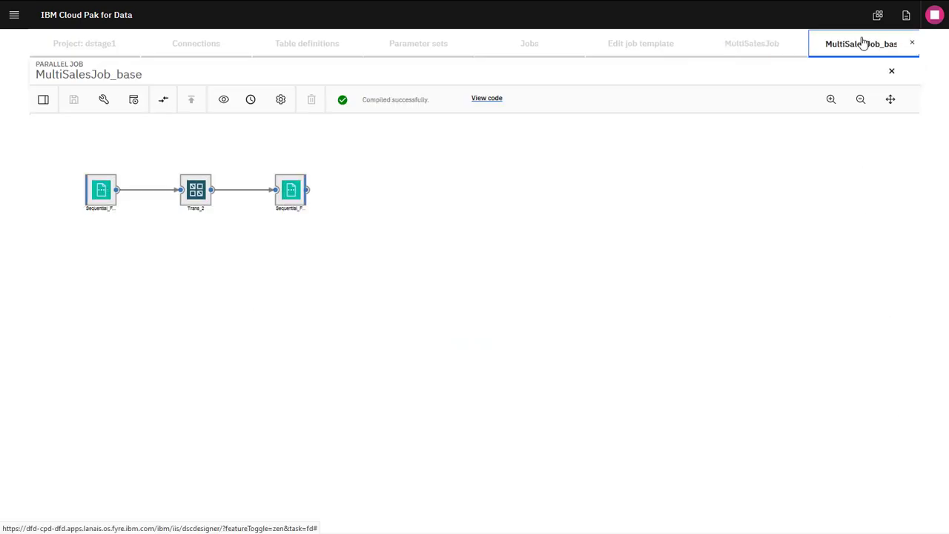
pyautogui.doubleClick(288, 195)
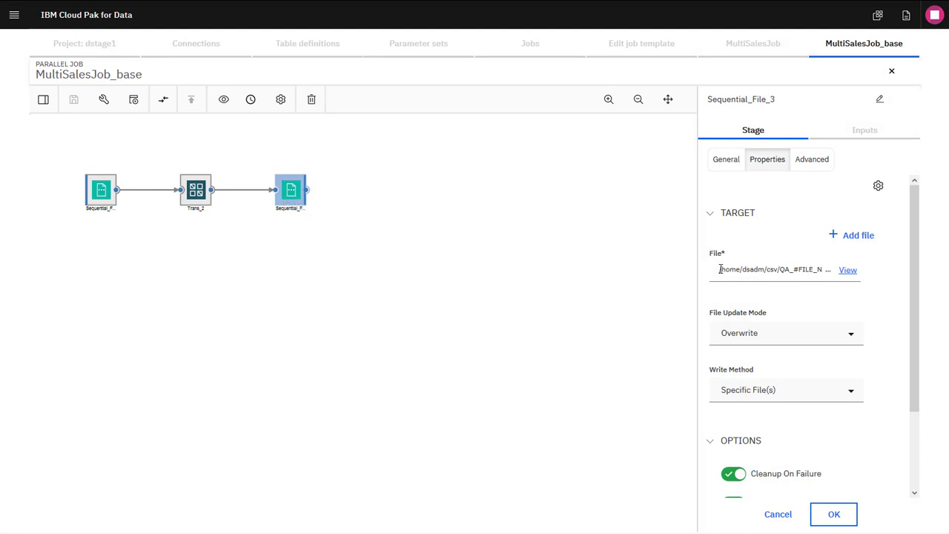
pyautogui.click(823, 270)
pyautogui.hotkey('ctrl', 'a')
pyautogui.write('/home/dsadm/csv/')
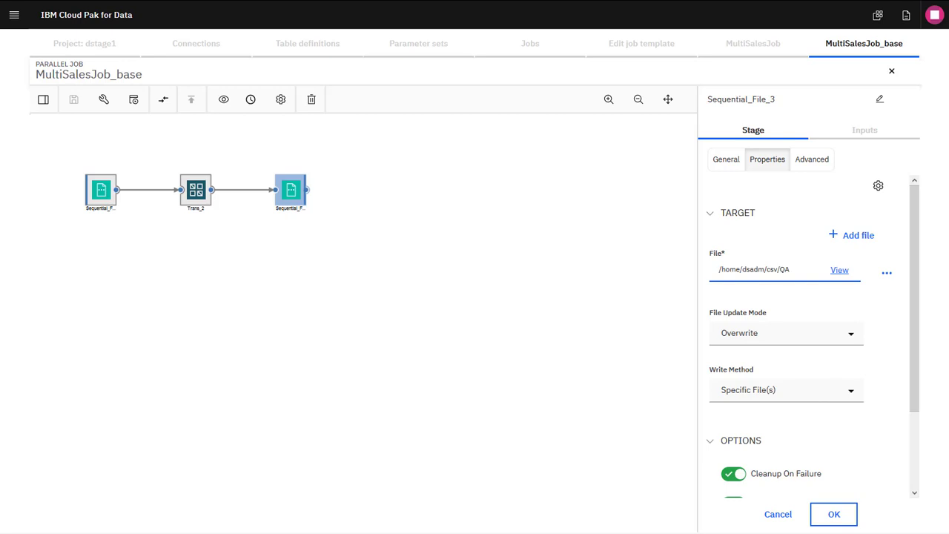
pyautogui.write('QA_sales.txt')
pyautogui.click(846, 275)
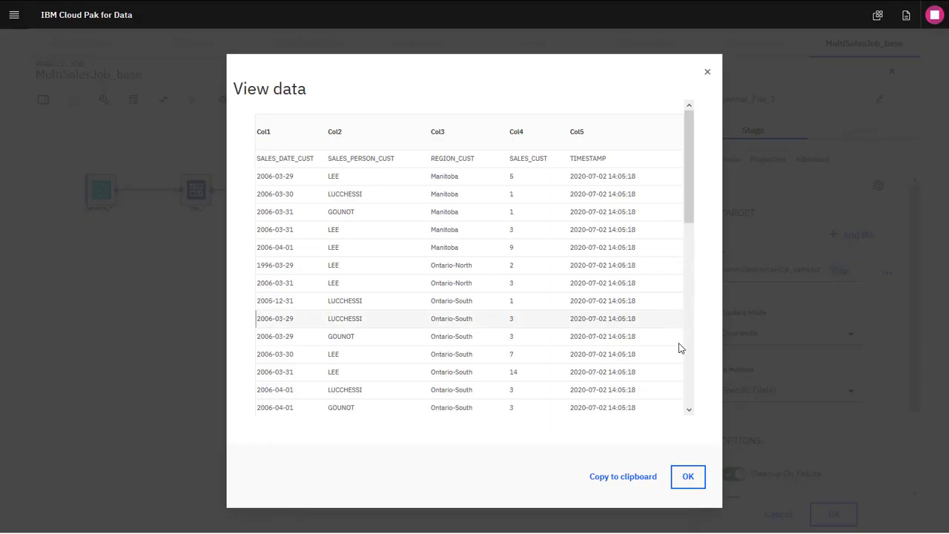
pyautogui.click(695, 481)
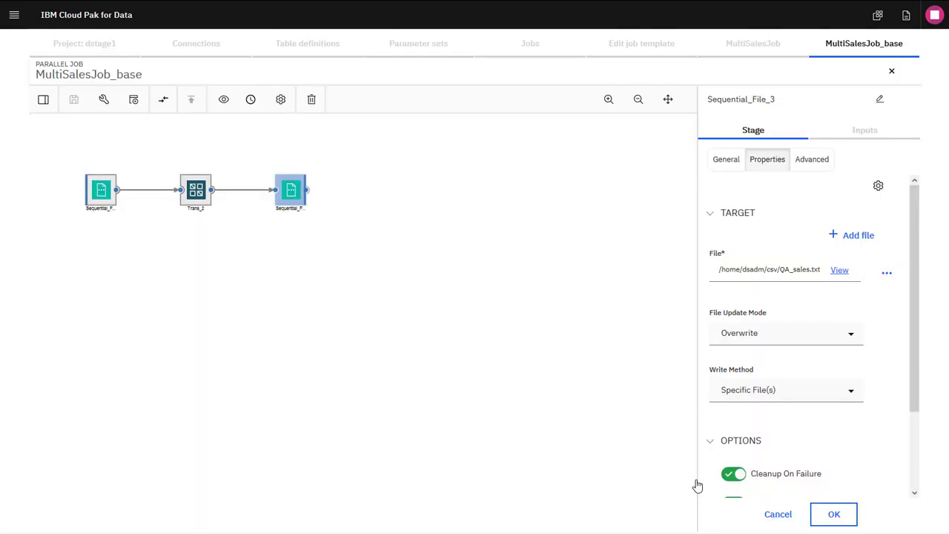